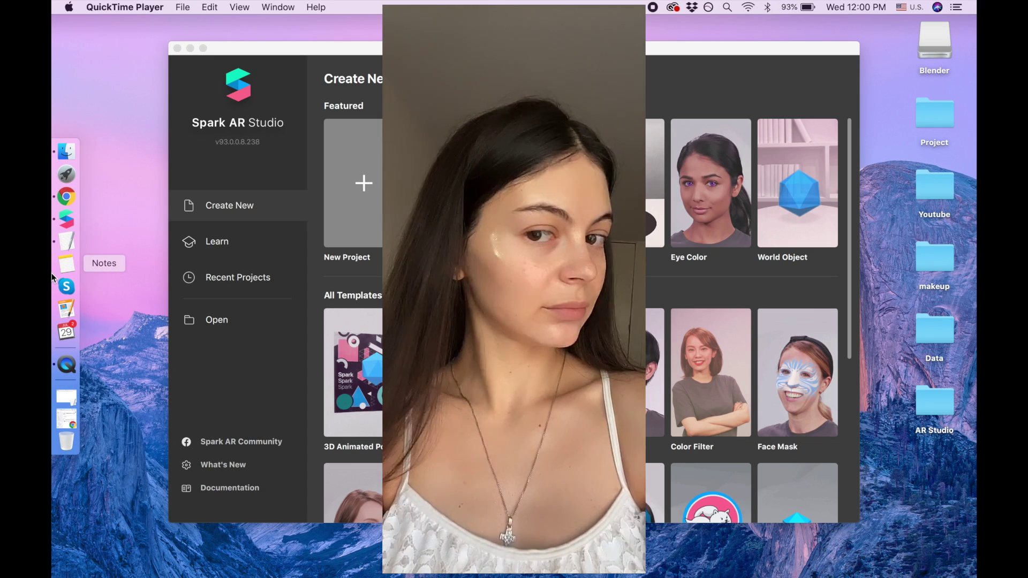
- Switch to the Dropbox folder in Chrome and download the highlighter and map PNG files together
click(66, 418)
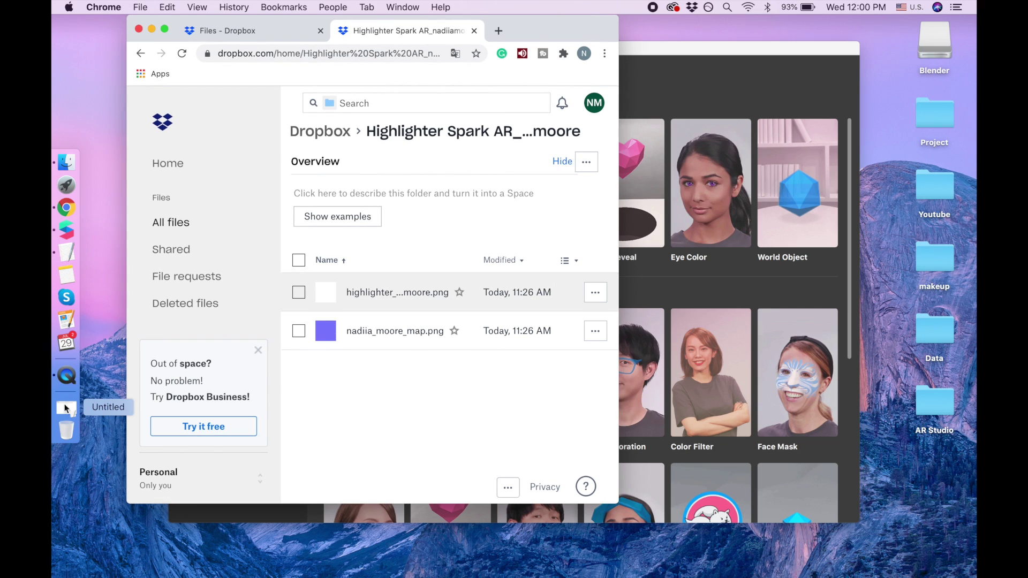
click(163, 32)
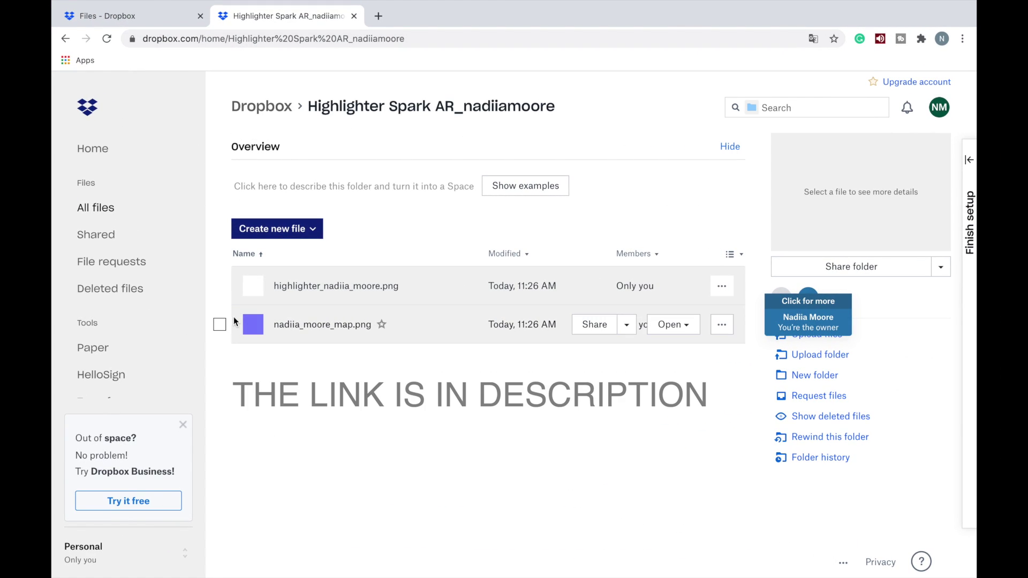
click(219, 325)
click(220, 286)
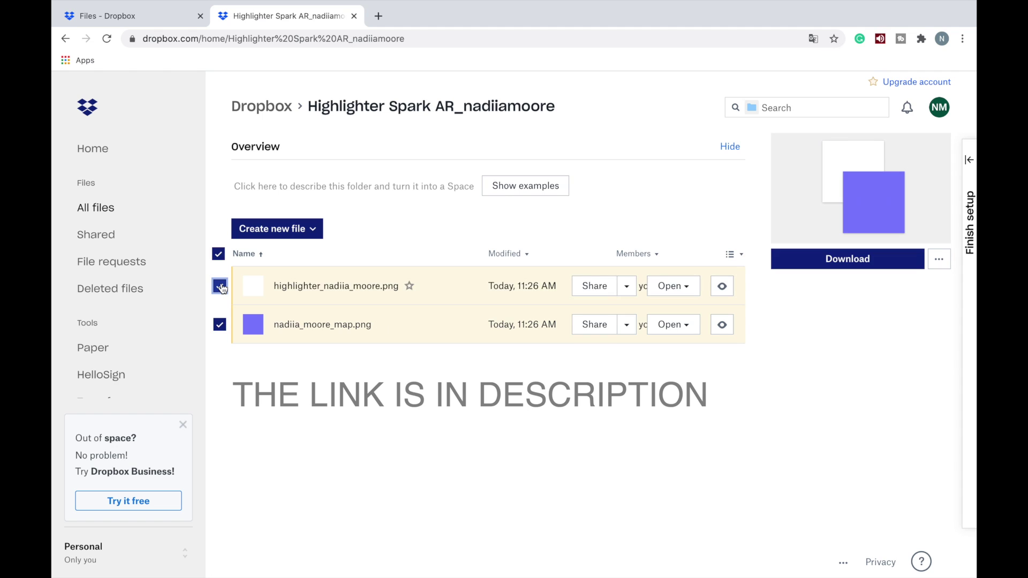
click(835, 261)
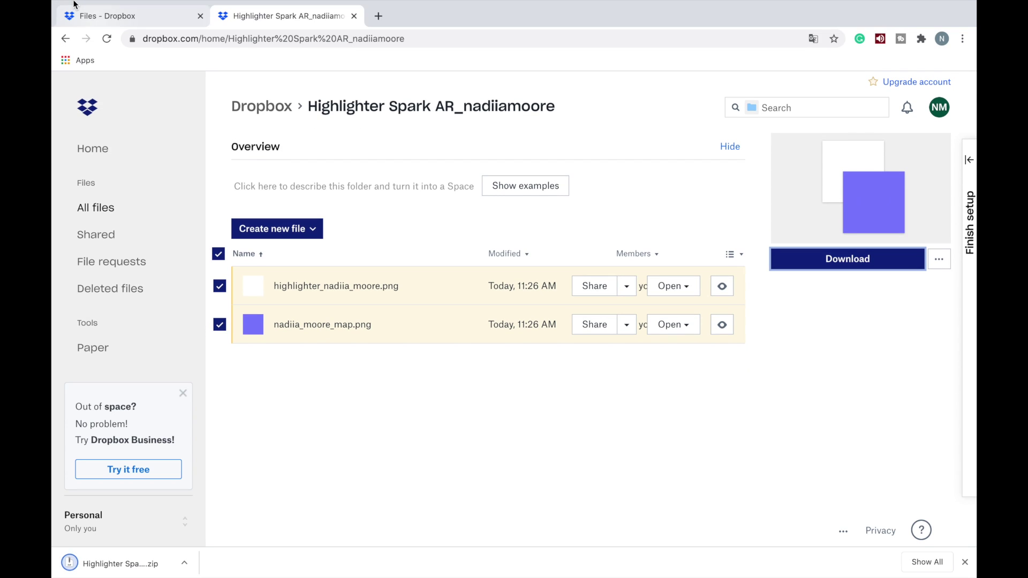
- Show the downloaded Highlighter zip archive in Finder, extract it and put the browser window away
click(90, 22)
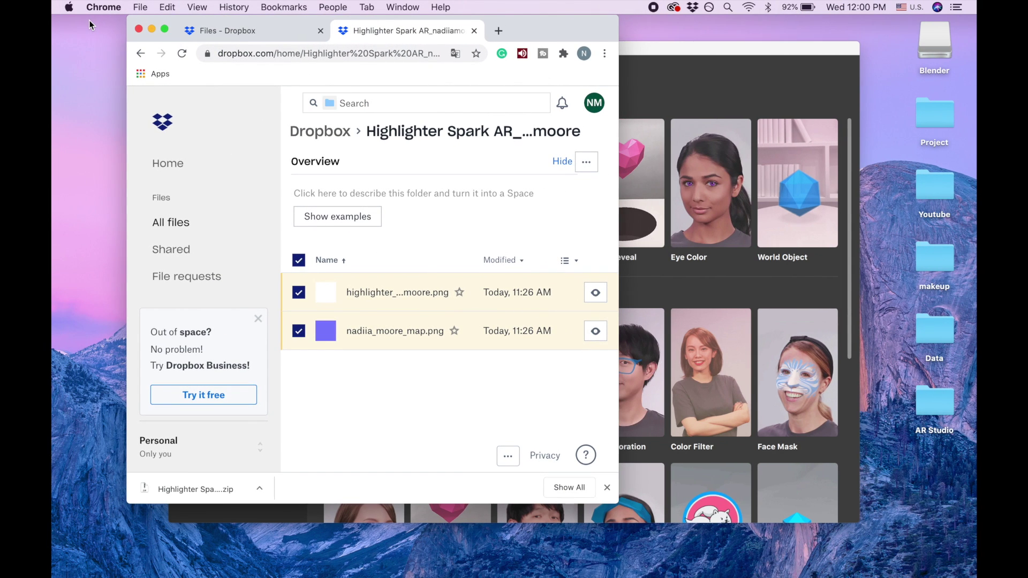
click(571, 487)
click(249, 226)
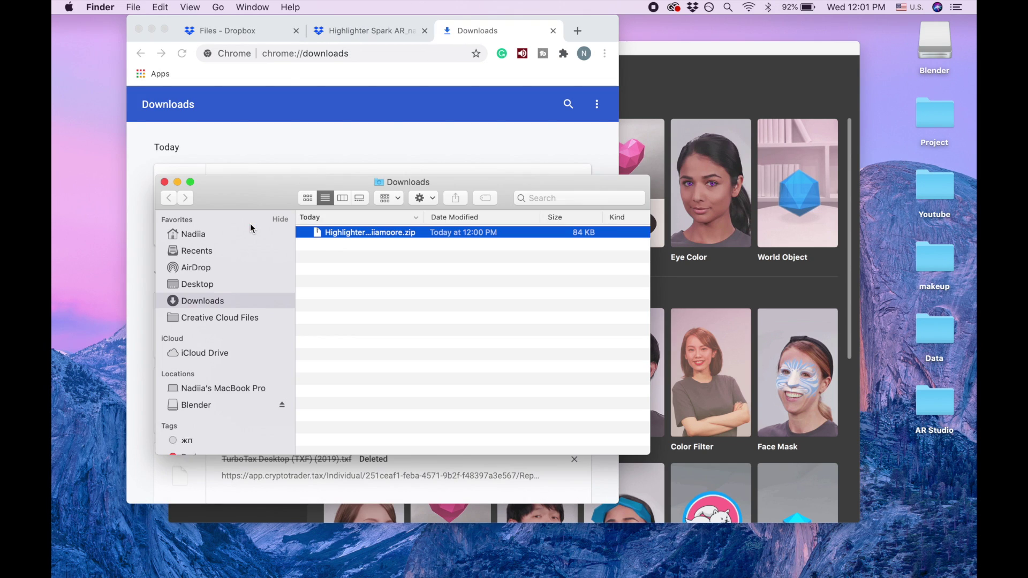
double_click(344, 233)
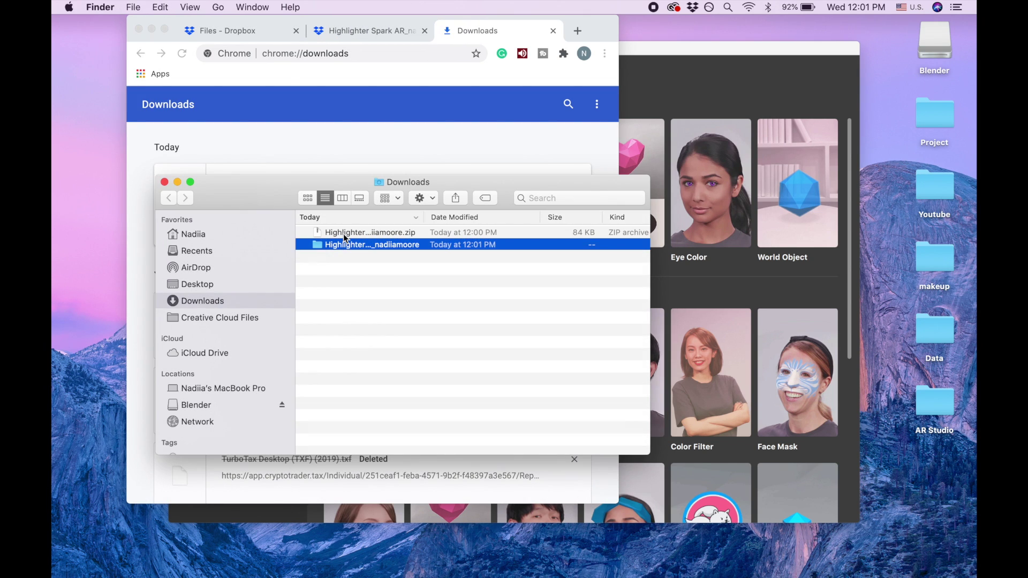
click(151, 29)
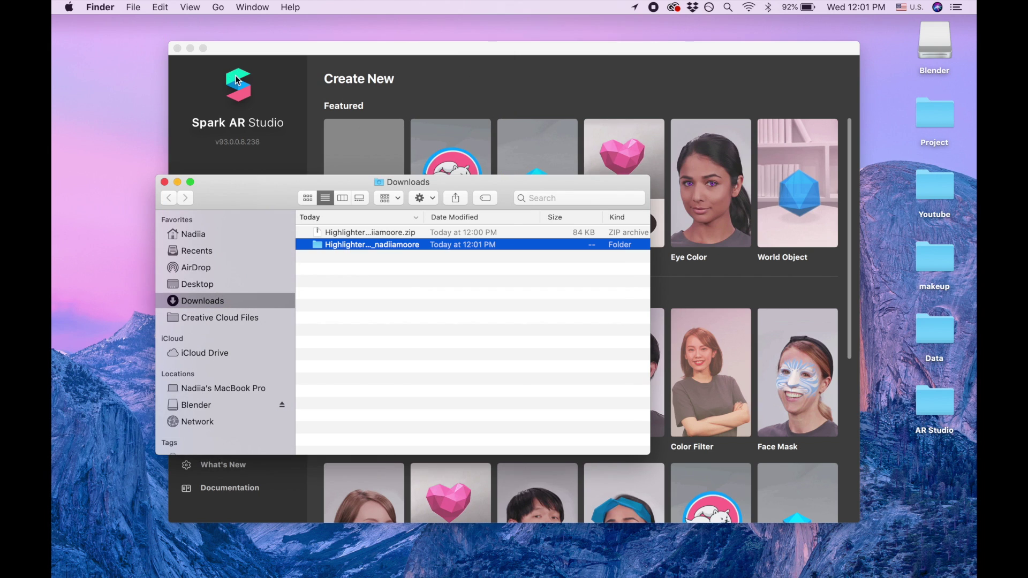
- Move the Finder window aside and create a new blank project in Spark AR Studio
drag(278, 188, 604, 194)
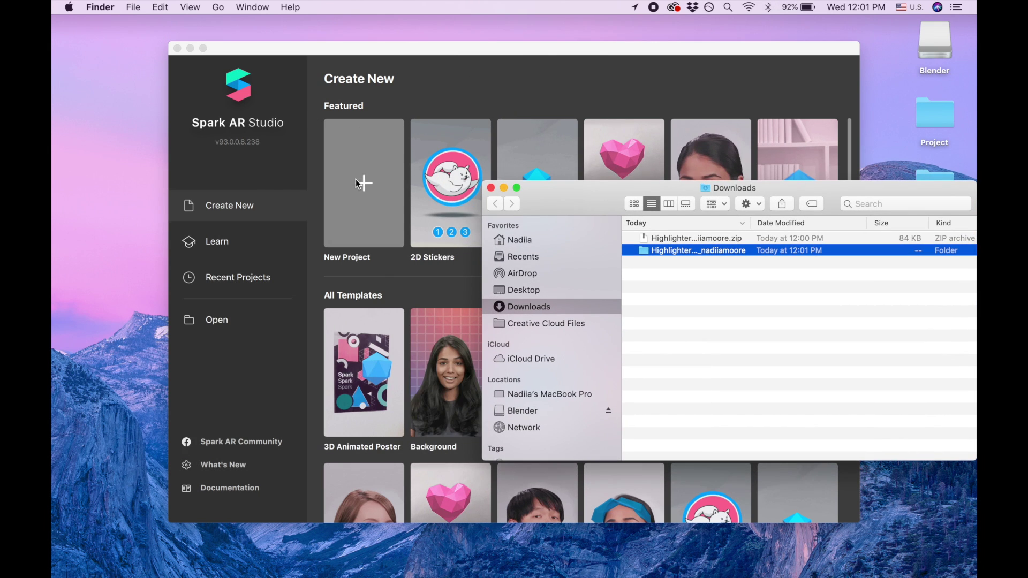
click(357, 182)
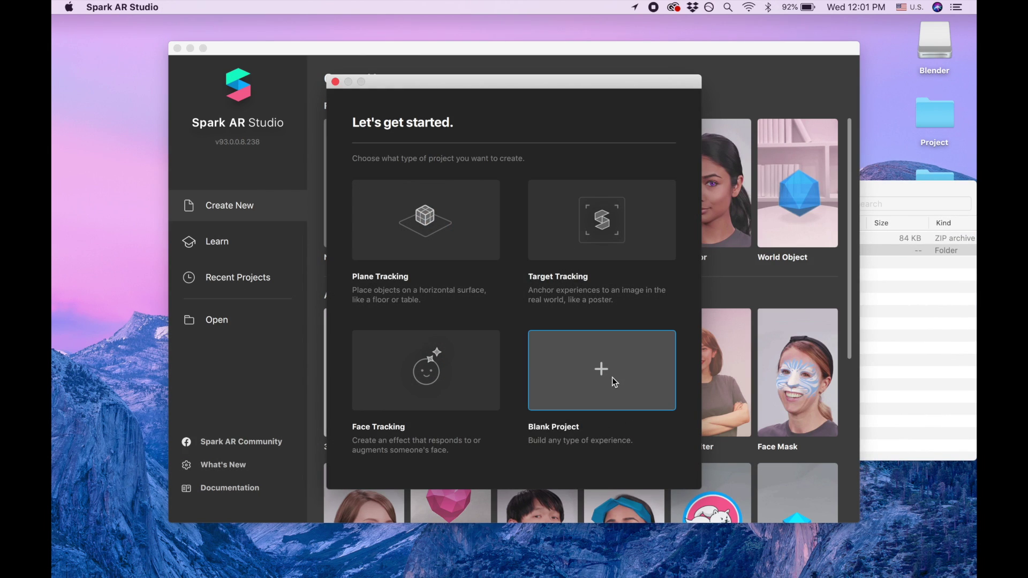
click(615, 382)
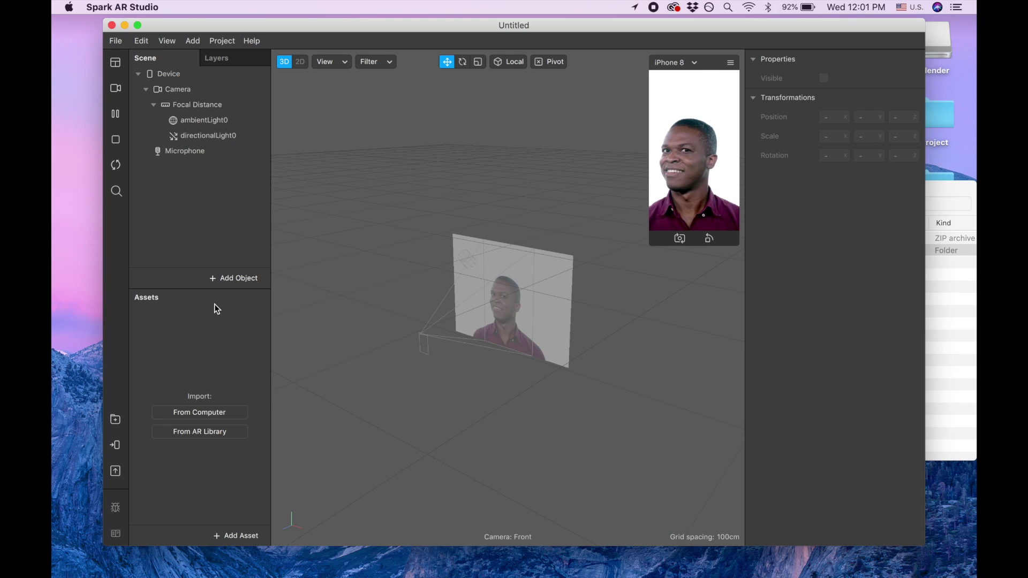
- Search the object list for "fa" and insert a Face Mesh into the scene
click(227, 279)
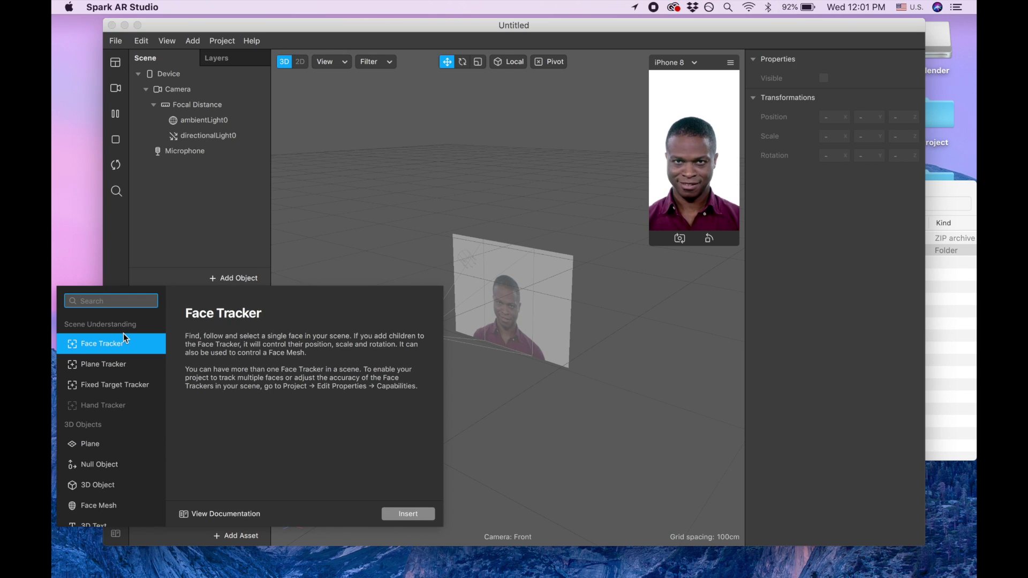
text(fa)
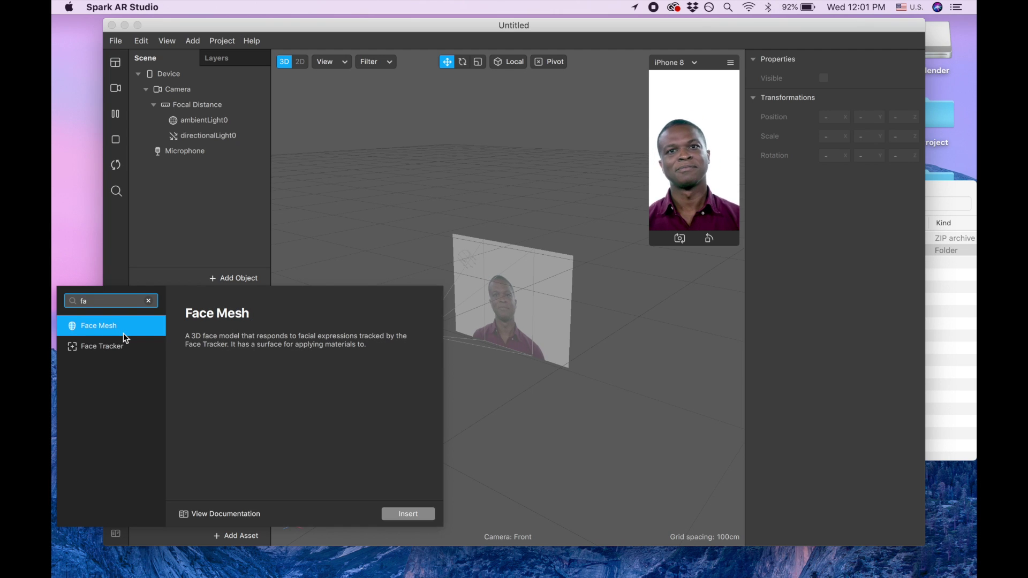
double_click(124, 333)
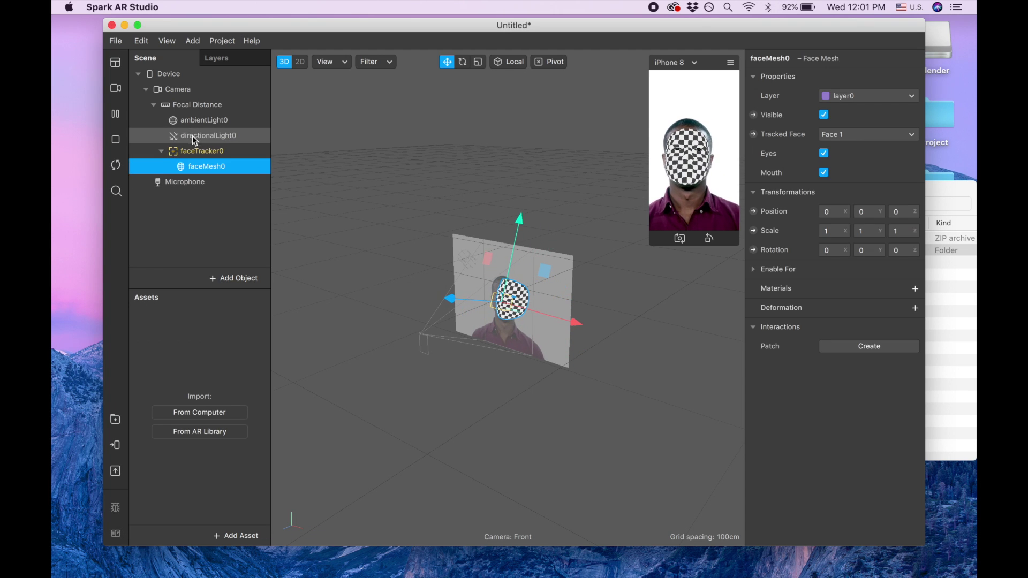
- Rename the new face mesh to "smoothing"
double_click(206, 167)
text(smoo)
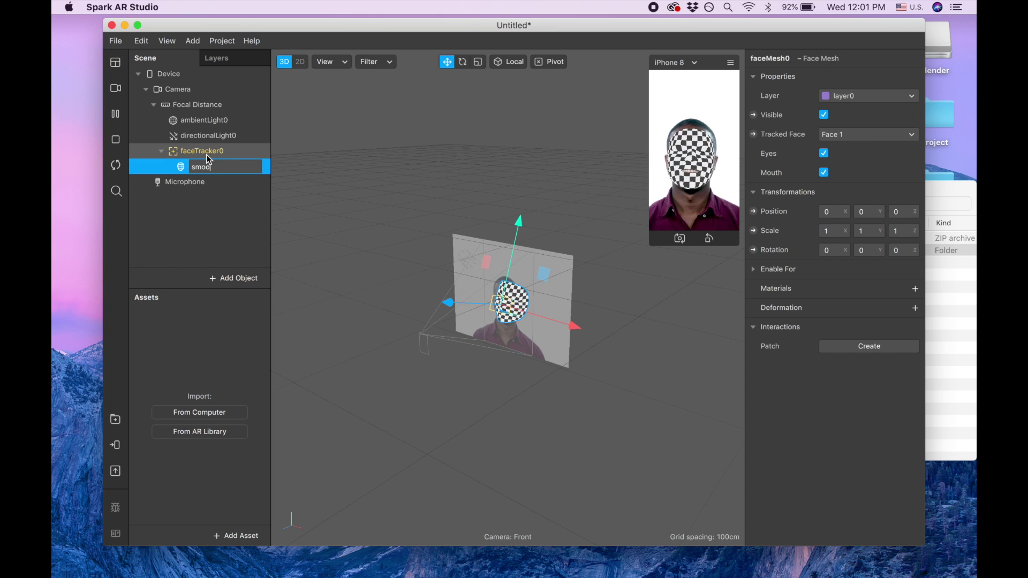
text(thing)
key(Return)
click(218, 202)
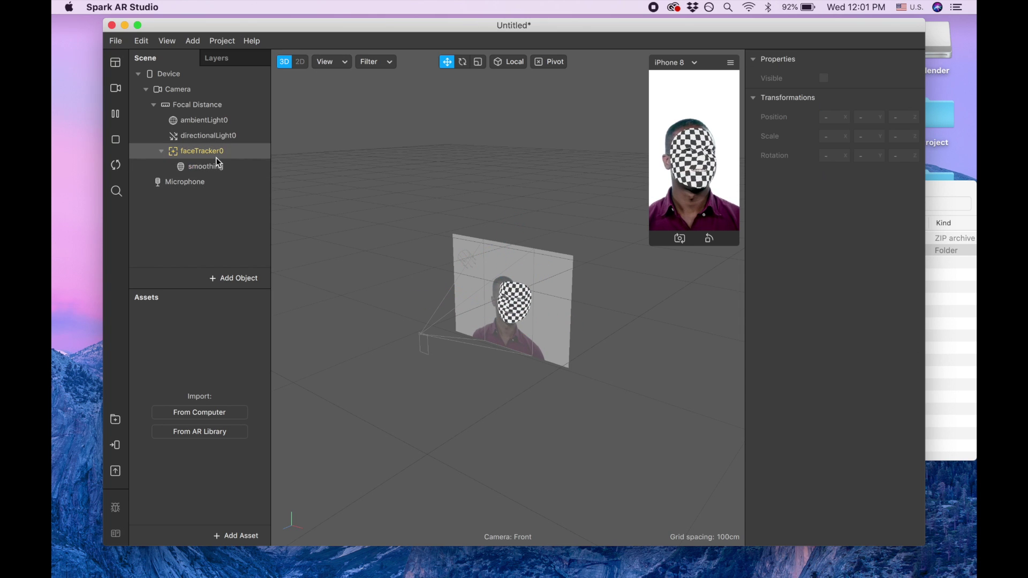
- Add a new material to the smoothing face mesh and rename the material "smoothing"
click(220, 168)
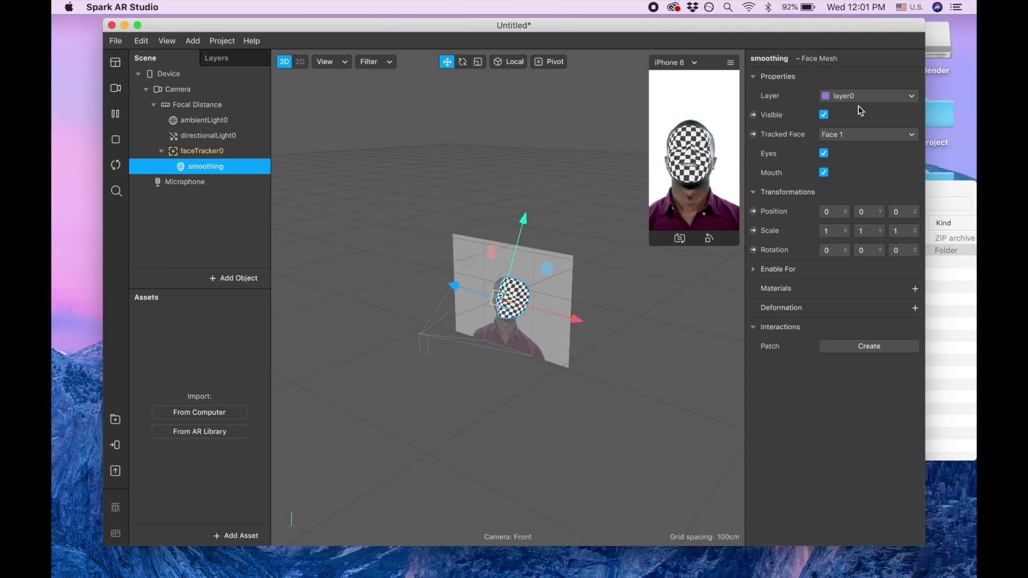
click(914, 289)
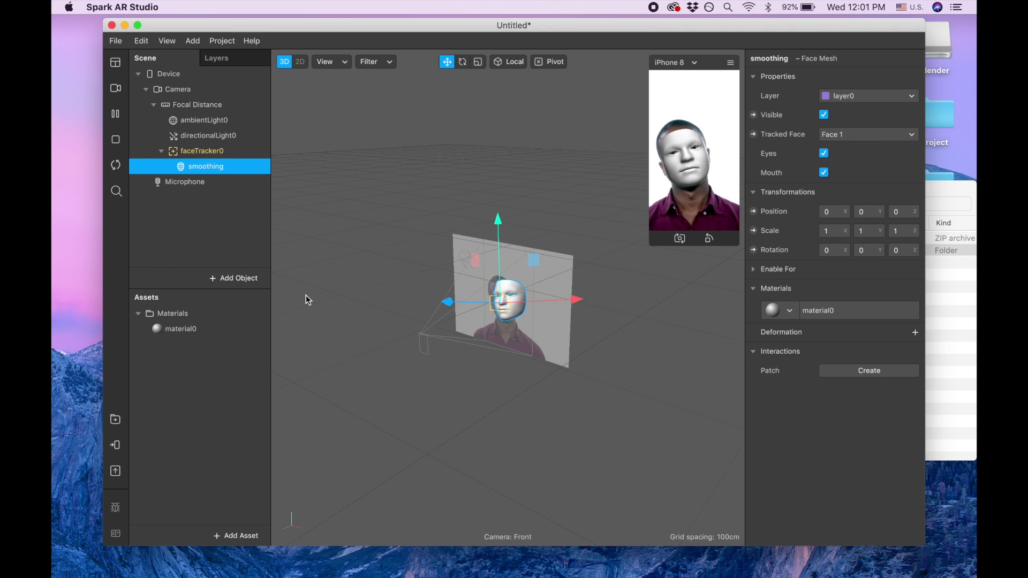
double_click(226, 331)
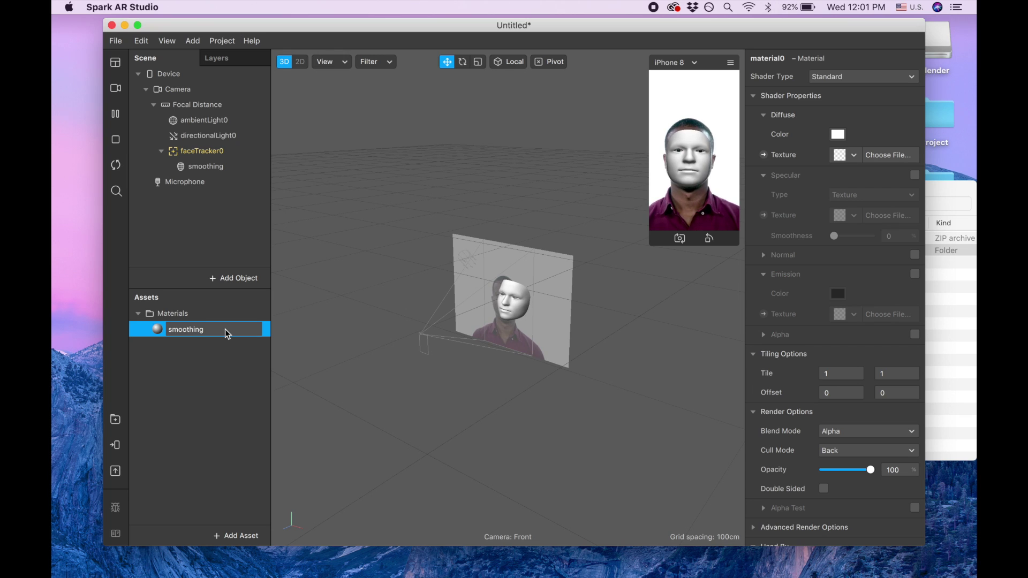
click(210, 362)
- Change the smoothing material's shader type to Retouching and reduce its skin smoothing to 27%
click(205, 332)
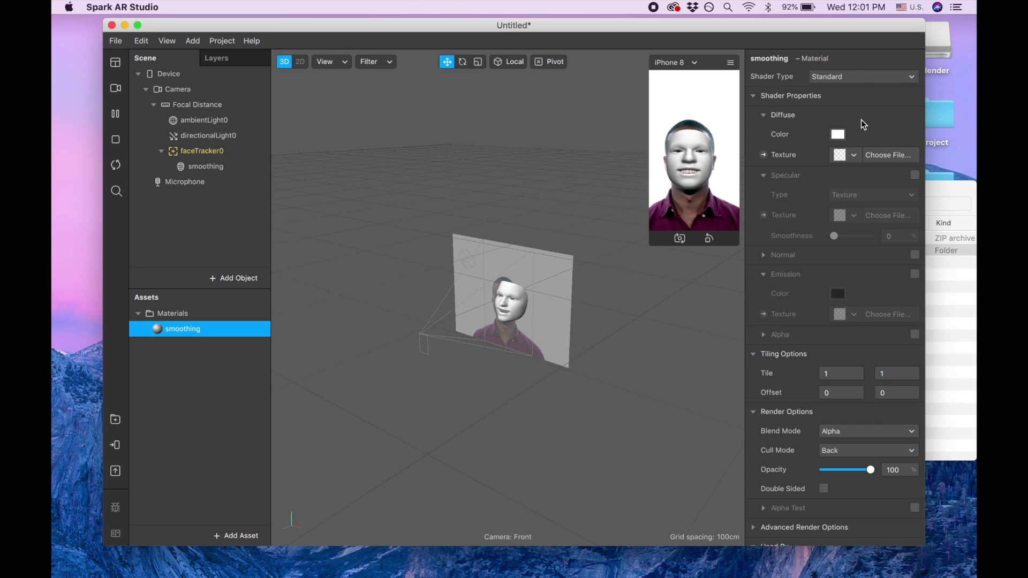
click(853, 76)
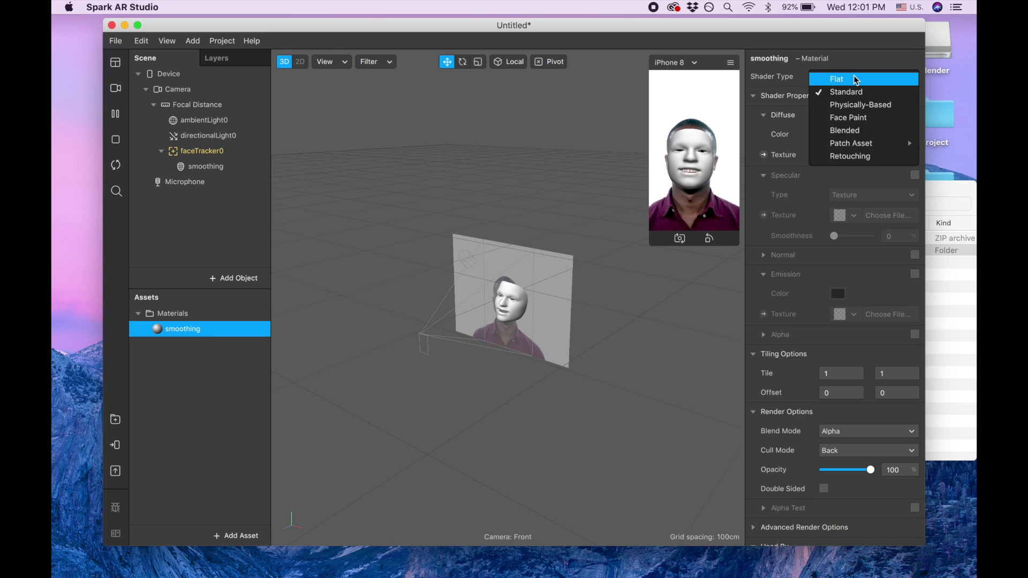
click(843, 157)
drag(849, 135, 836, 137)
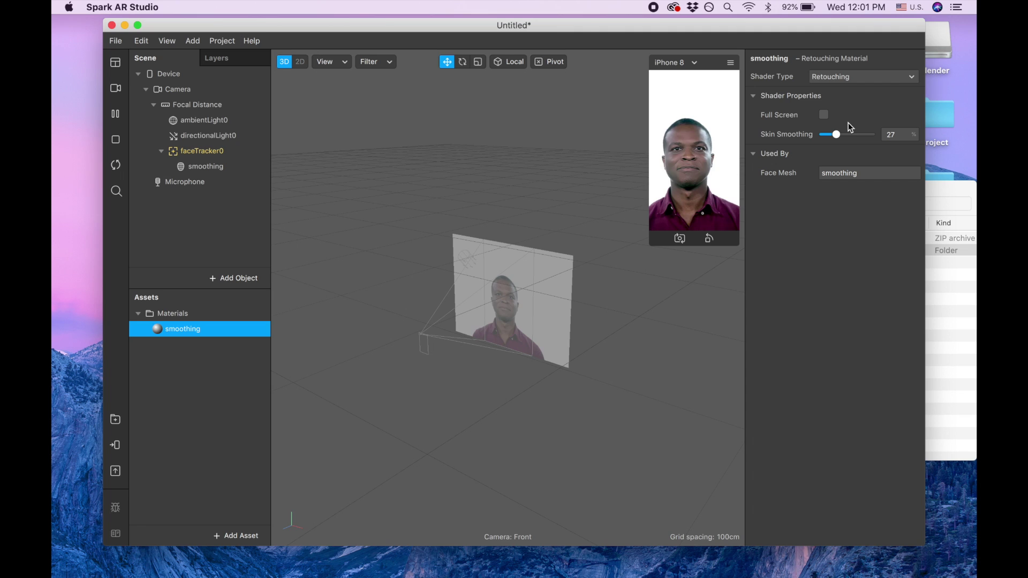
- Add a second face mesh from the smoothing mesh and move it directly under faceTracker0
click(208, 167)
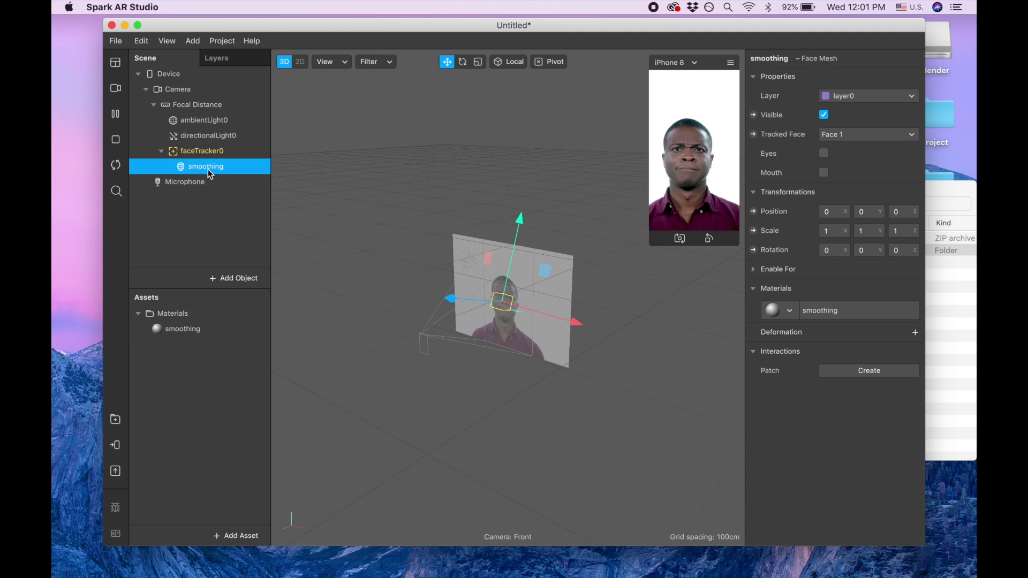
right_click(207, 169)
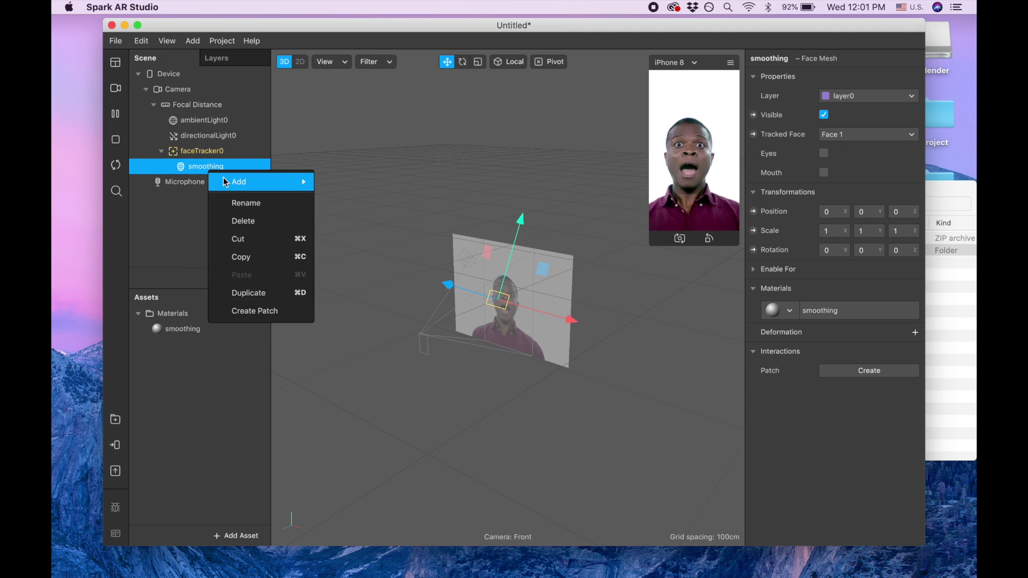
mouse_move(258, 183)
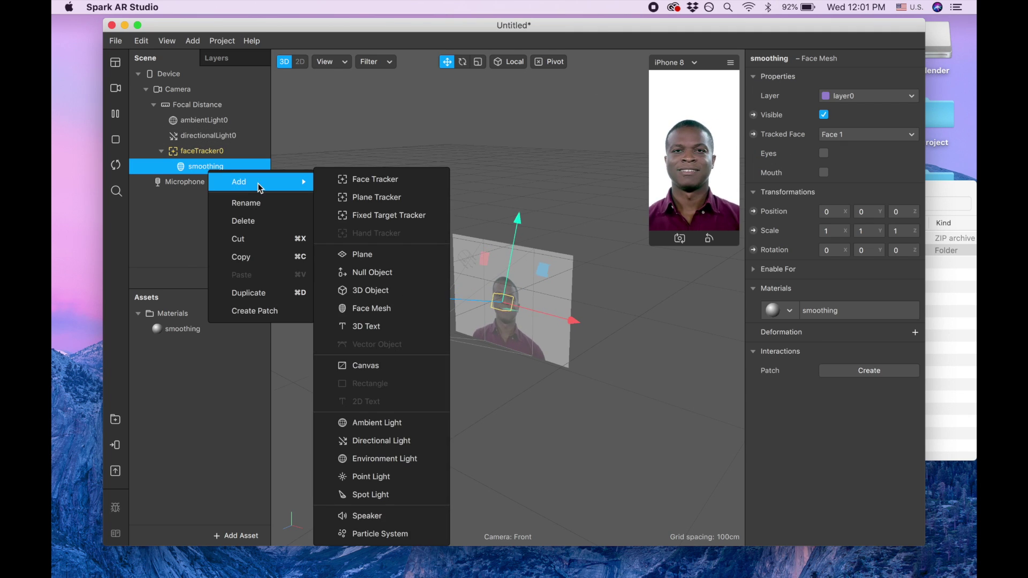
click(378, 308)
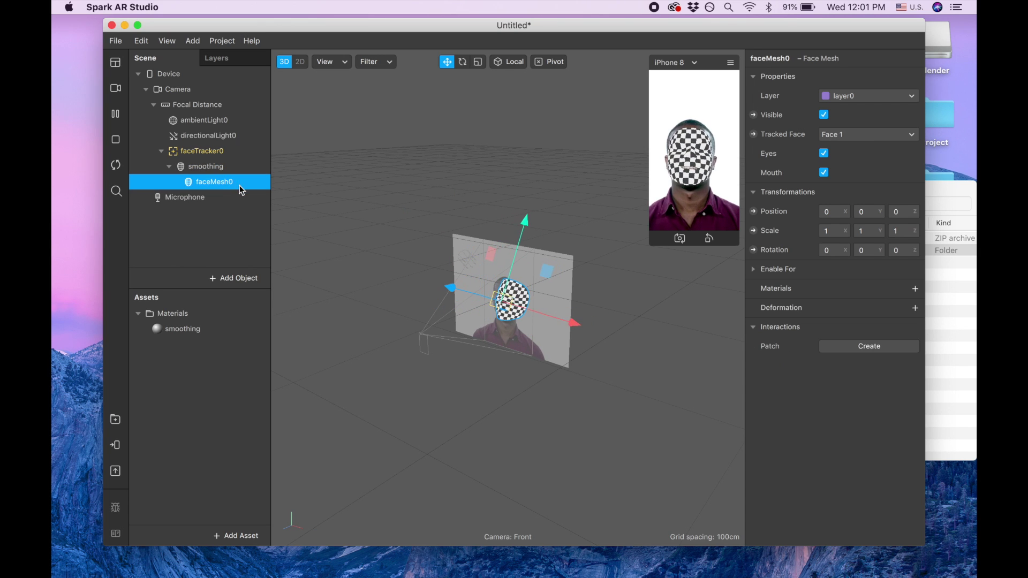
drag(217, 179, 209, 151)
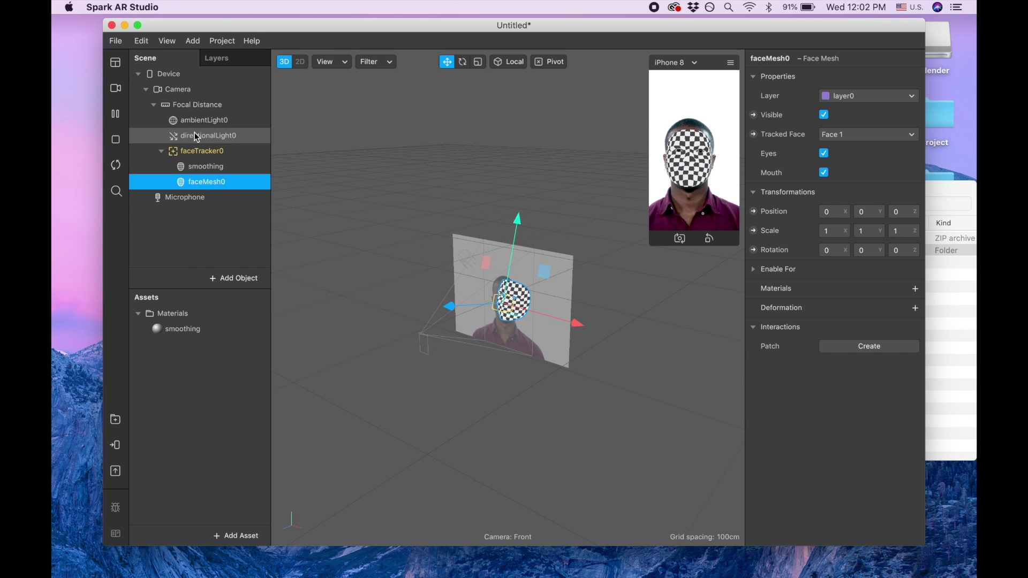
- Rename the second face mesh to "highlighter"
double_click(204, 183)
text(highli)
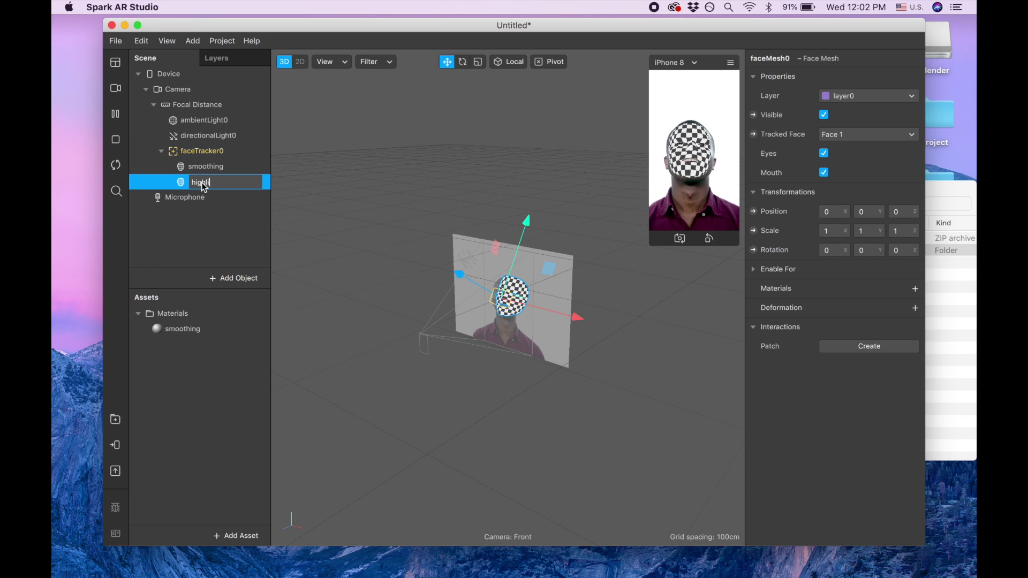
text(ghter)
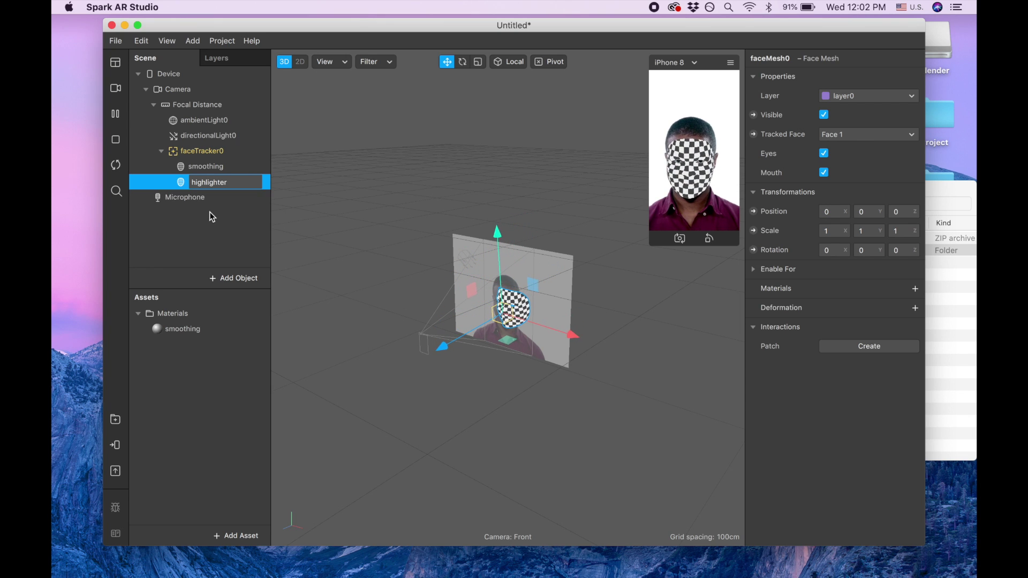
key(Return)
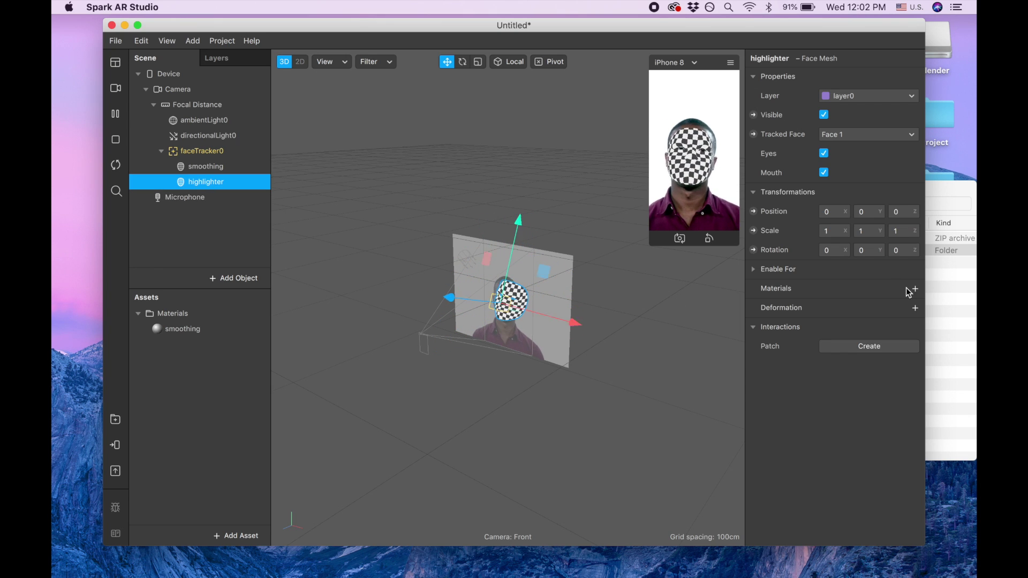
- Create a new material for the highlighter face mesh, rename it "highlighter" and select it
click(914, 289)
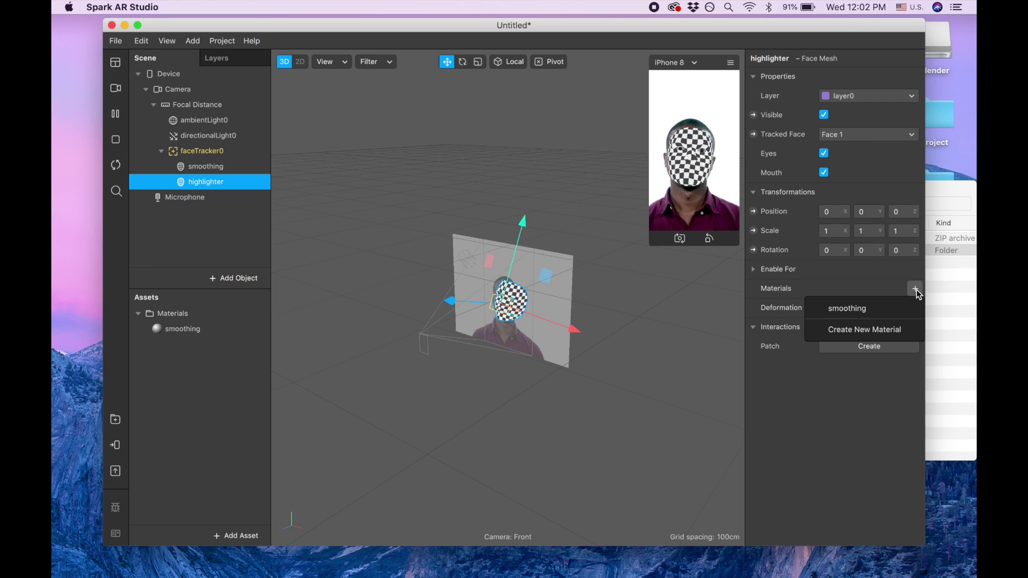
click(881, 335)
double_click(187, 347)
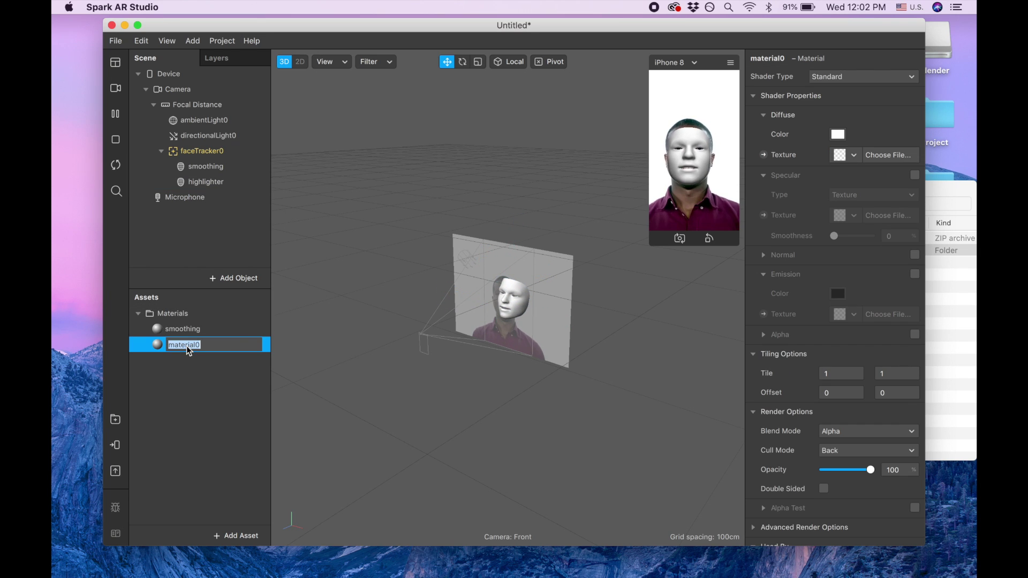
text(hi)
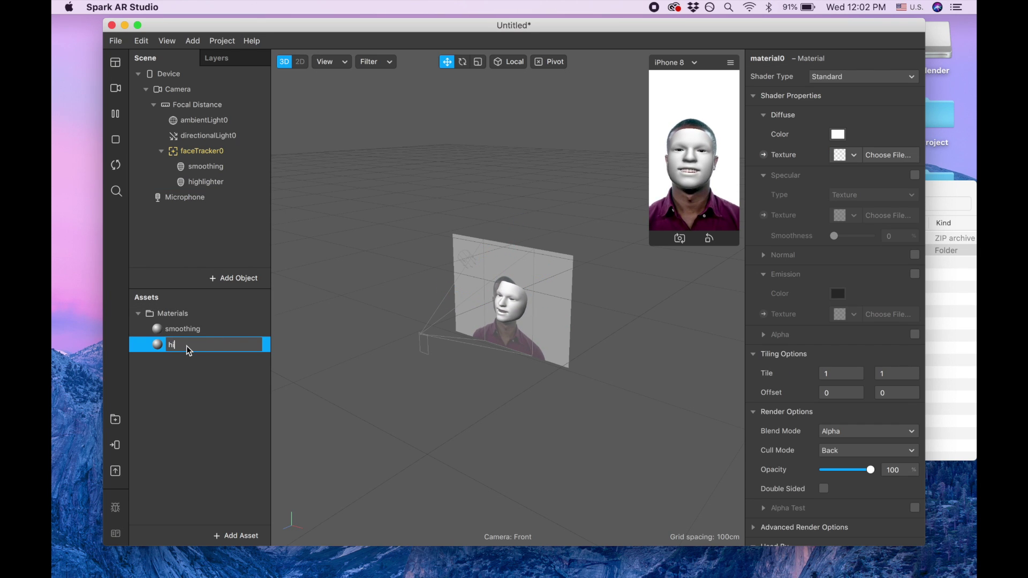
text(ghlighter)
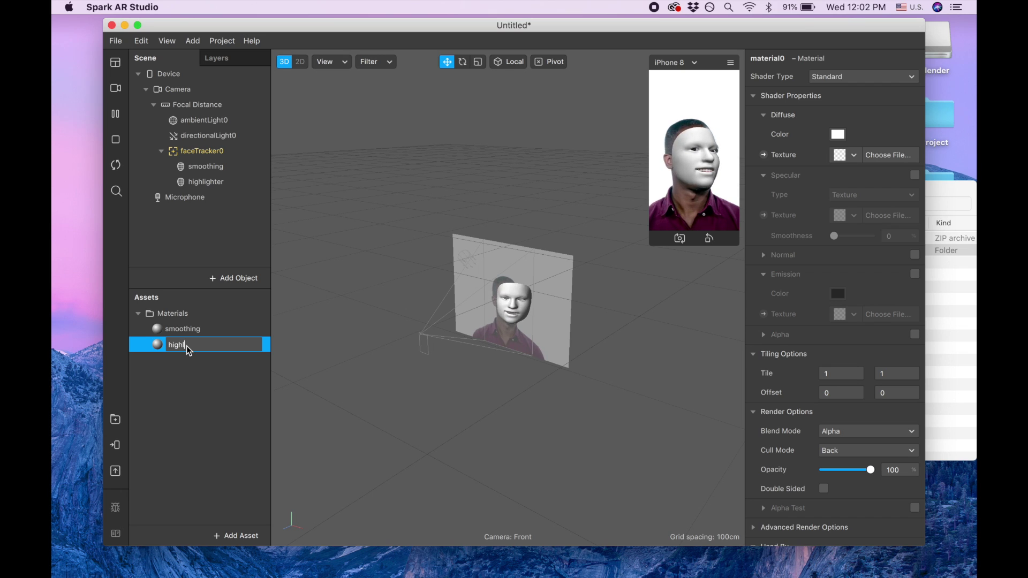
click(199, 377)
click(186, 349)
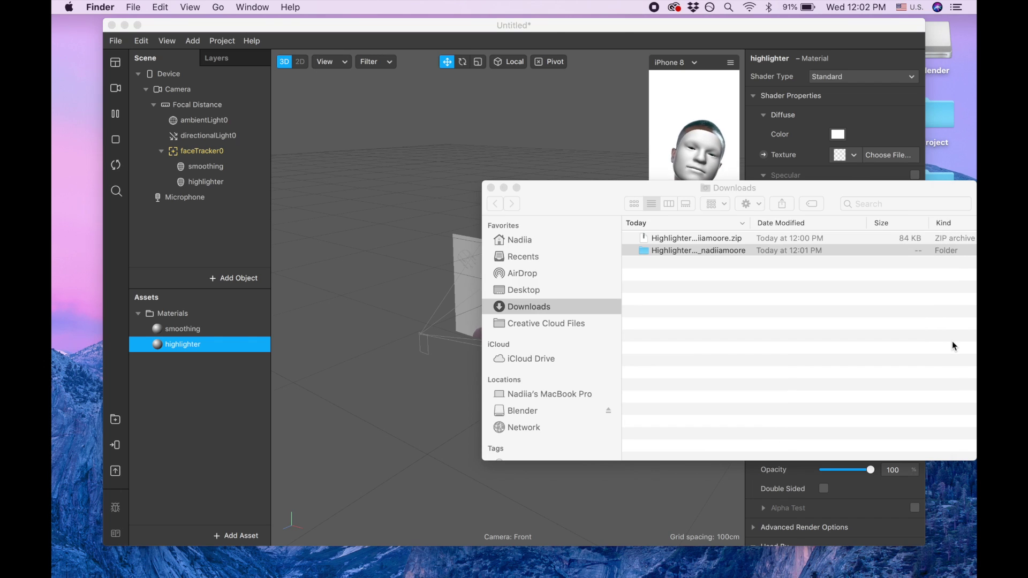
- Import the highlighter and map PNG textures from the downloaded highlighter folder into the project's assets
click(951, 342)
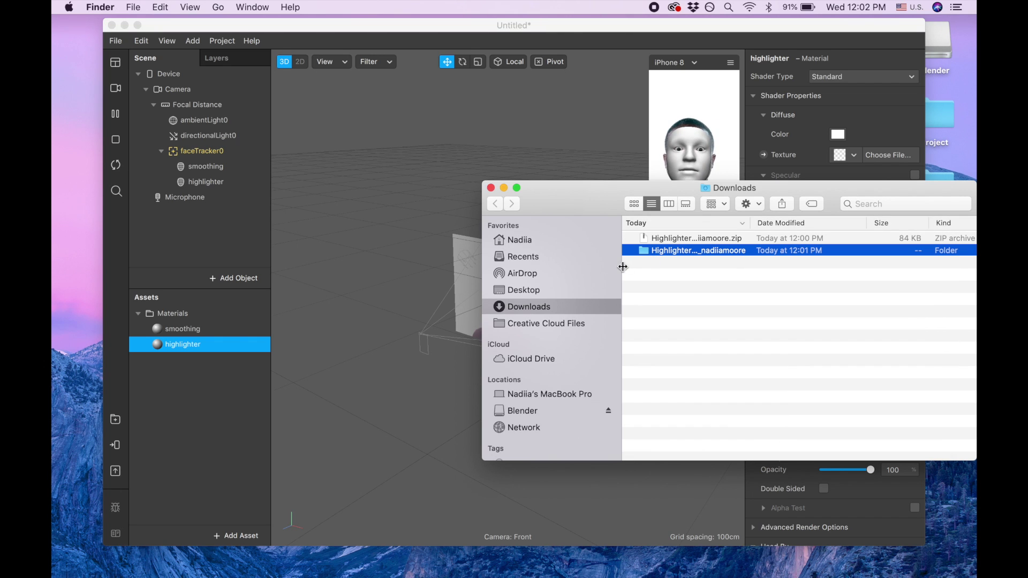
double_click(672, 251)
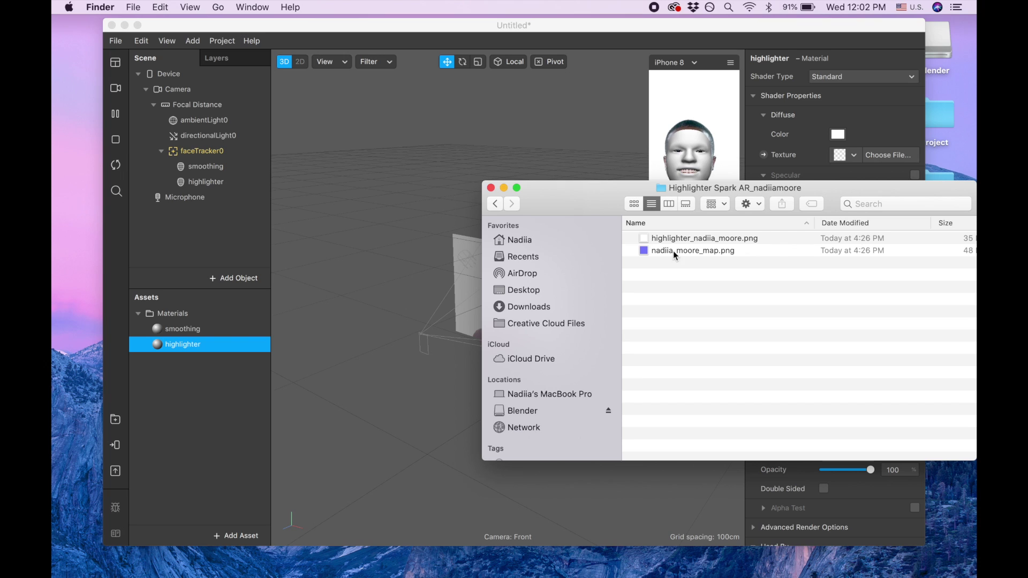
click(636, 242)
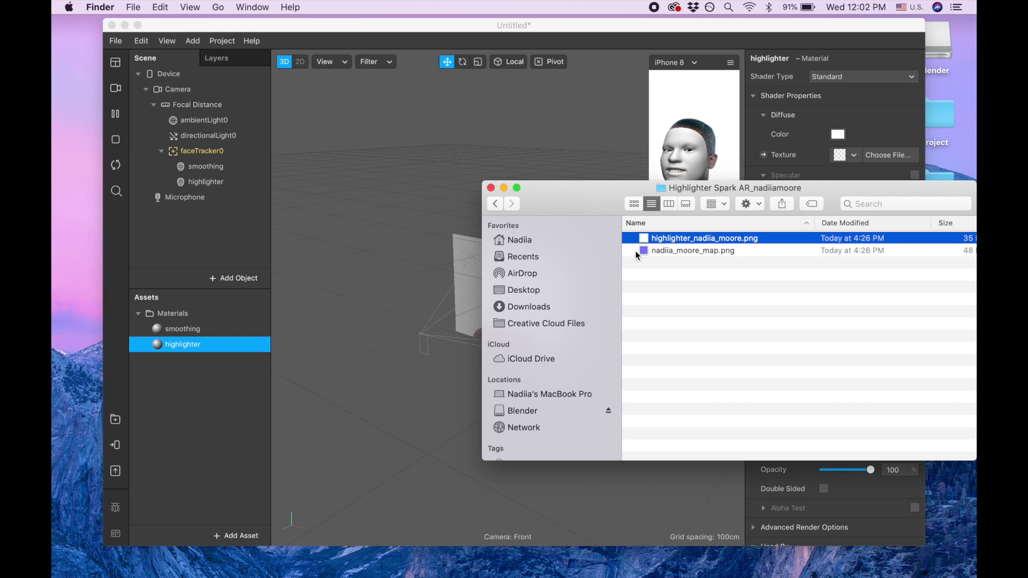
shift+click(635, 250)
drag(695, 246, 206, 406)
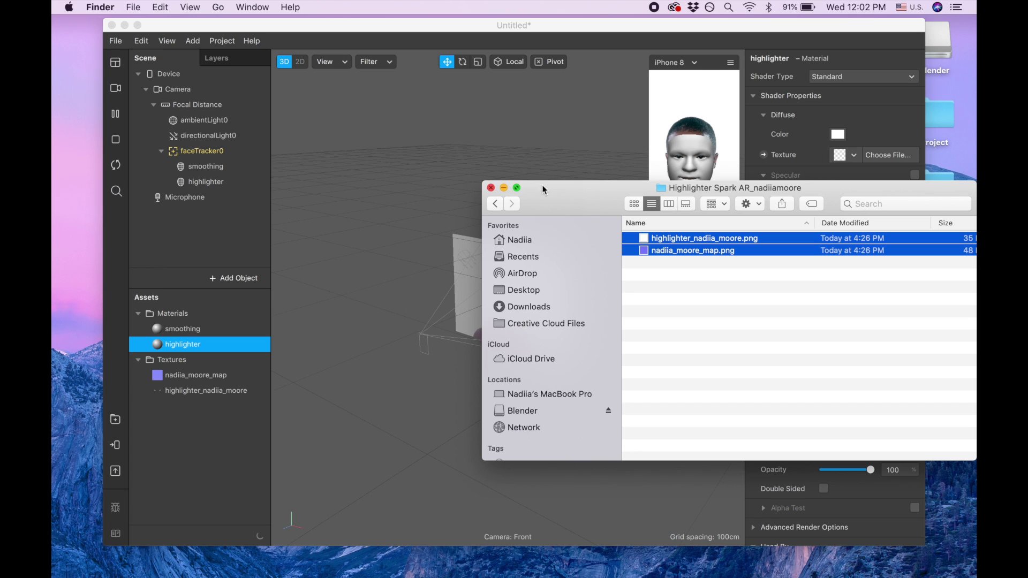
click(504, 188)
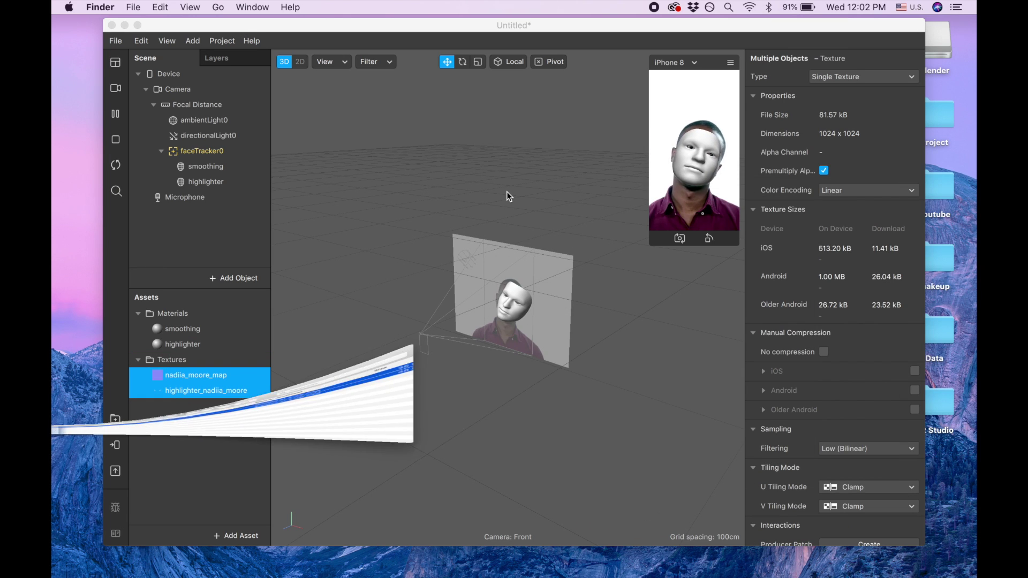
- Change the highlighter material's shader type to Physically-Based and assign the imported highlighter image as its Albedo texture
click(184, 345)
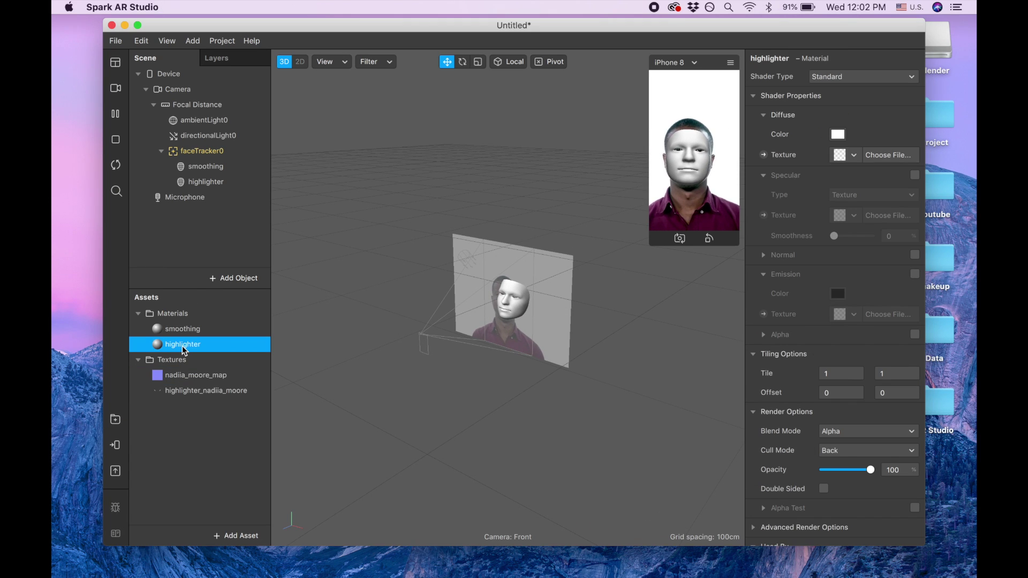
click(848, 81)
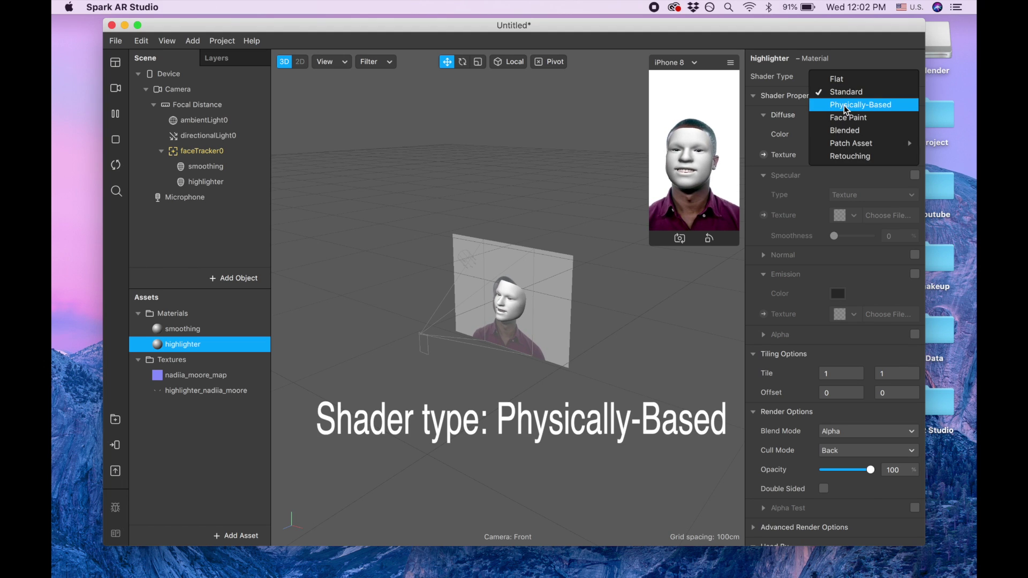
click(844, 105)
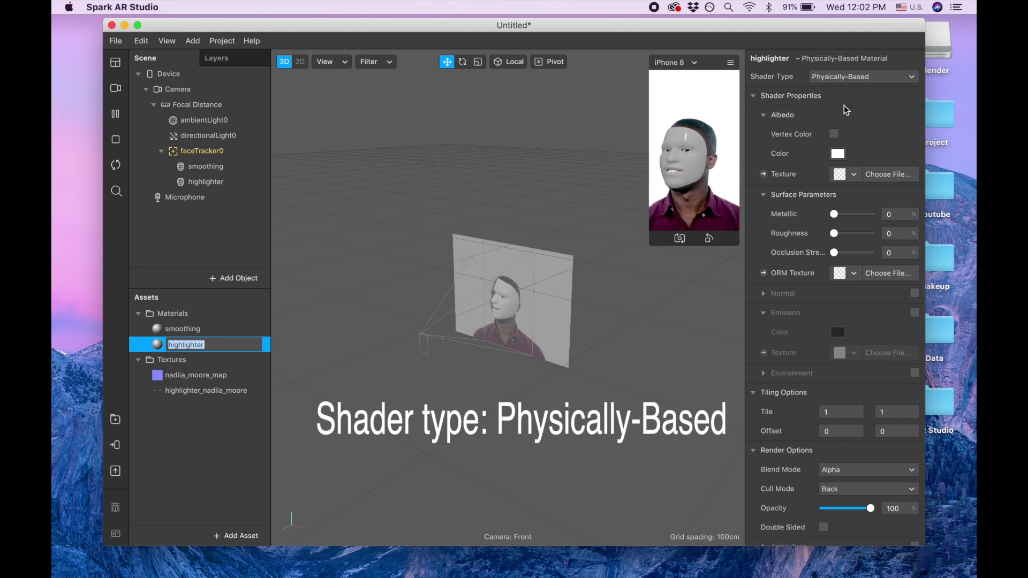
click(858, 175)
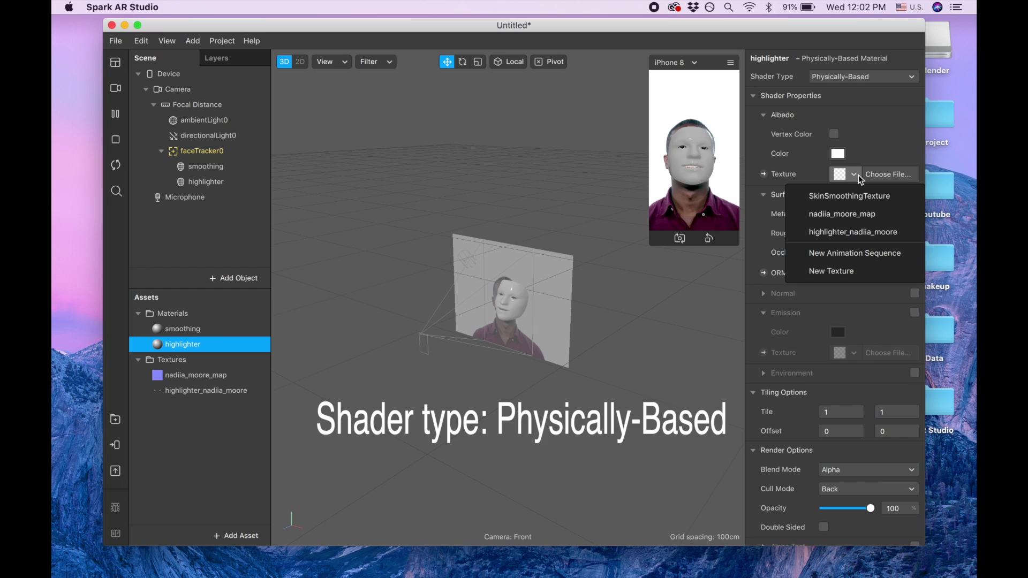
click(852, 233)
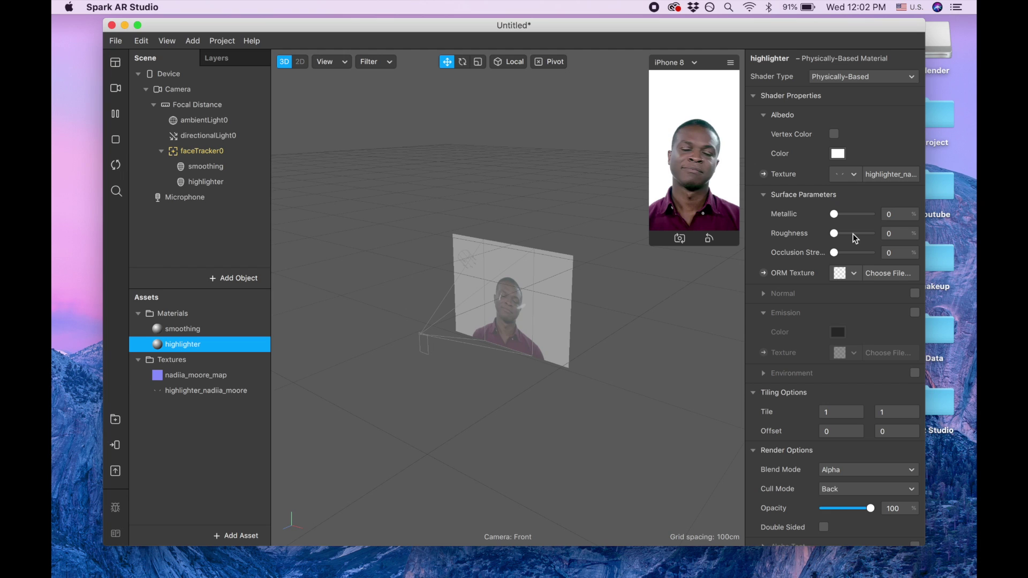
- Switch the camera preview to the last real-time simulation video in the list
click(118, 88)
click(221, 228)
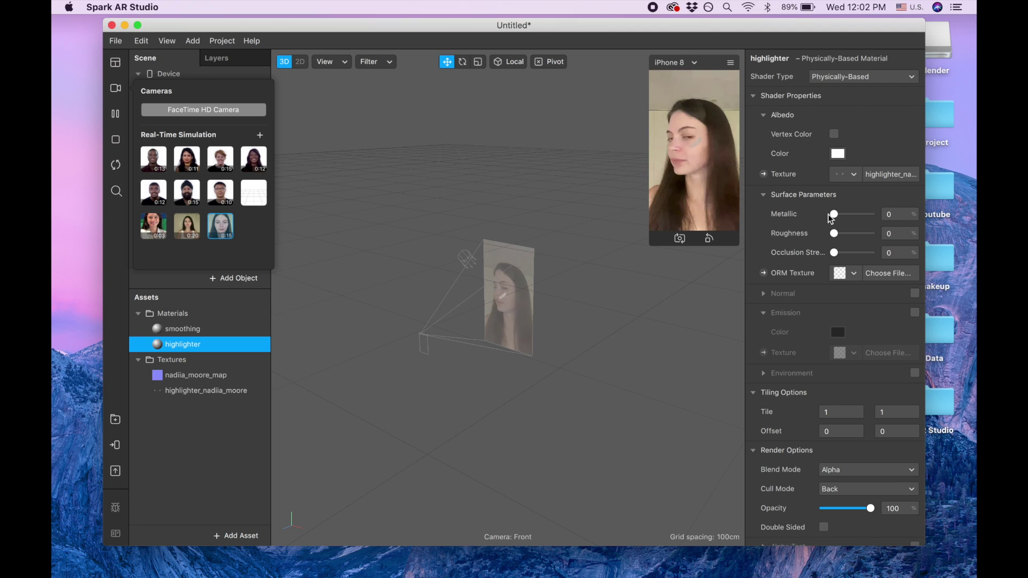
- Set the highlighter material's Metallic to 100% and its Roughness to 16%
click(886, 215)
text(100)
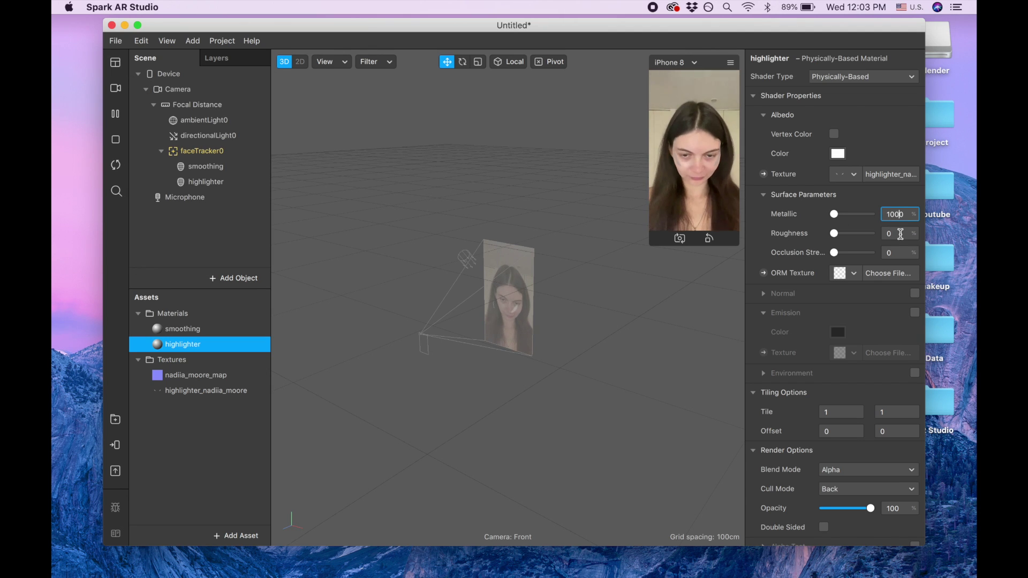
key(Return)
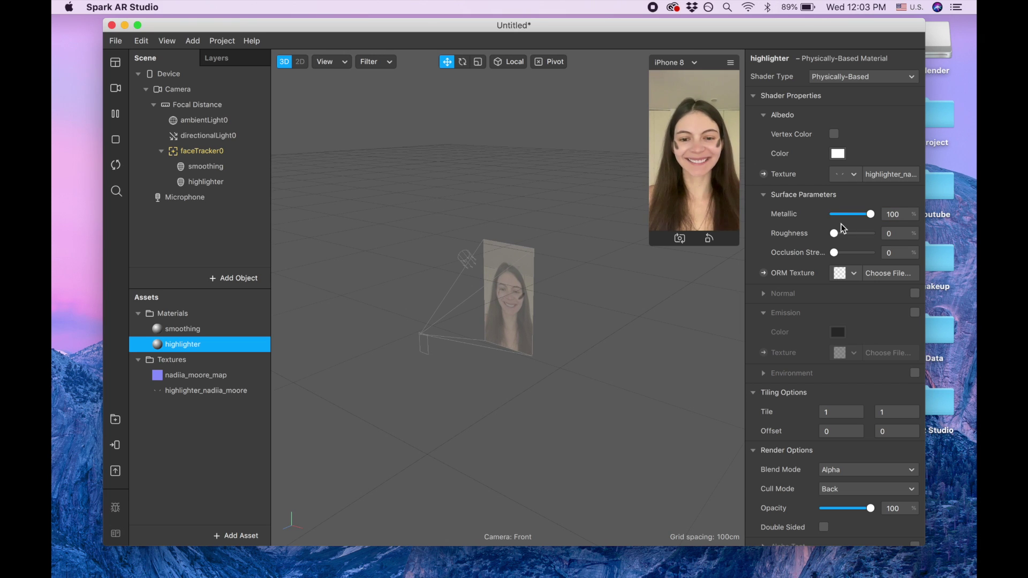
click(891, 233)
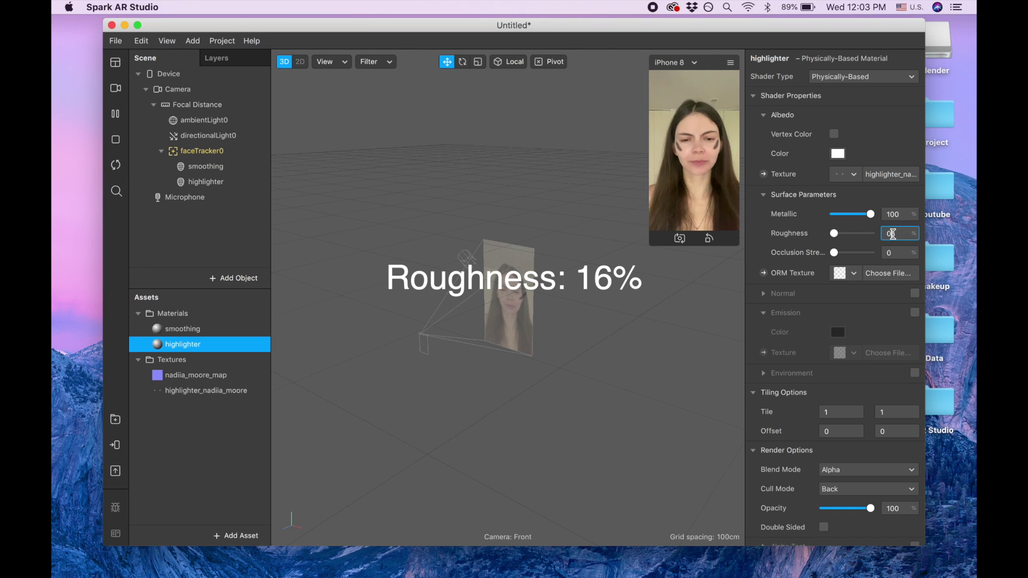
text(16)
key(Return)
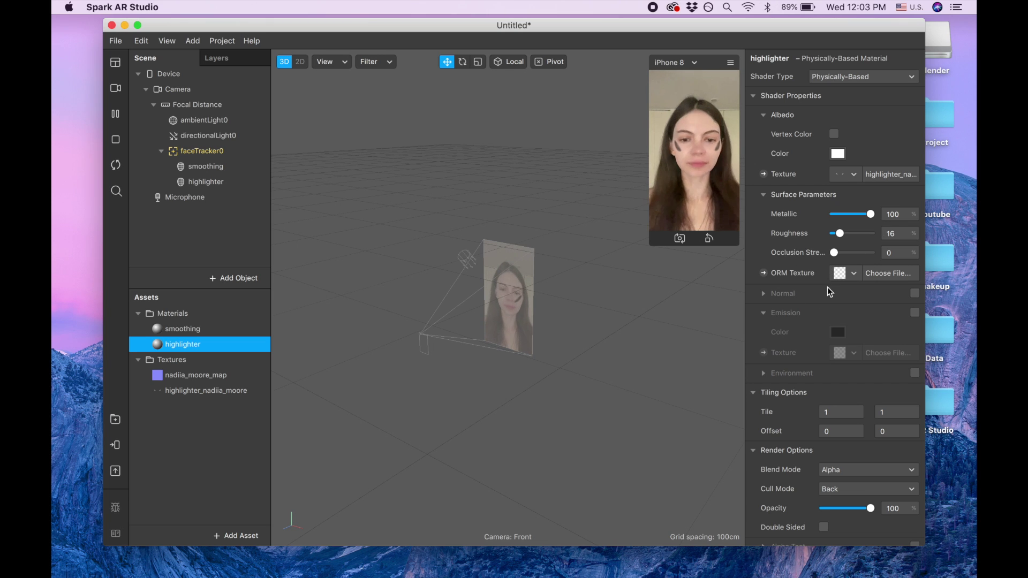
- Enable the highlighter material's Normal property and assign the imported map image as its texture
click(915, 294)
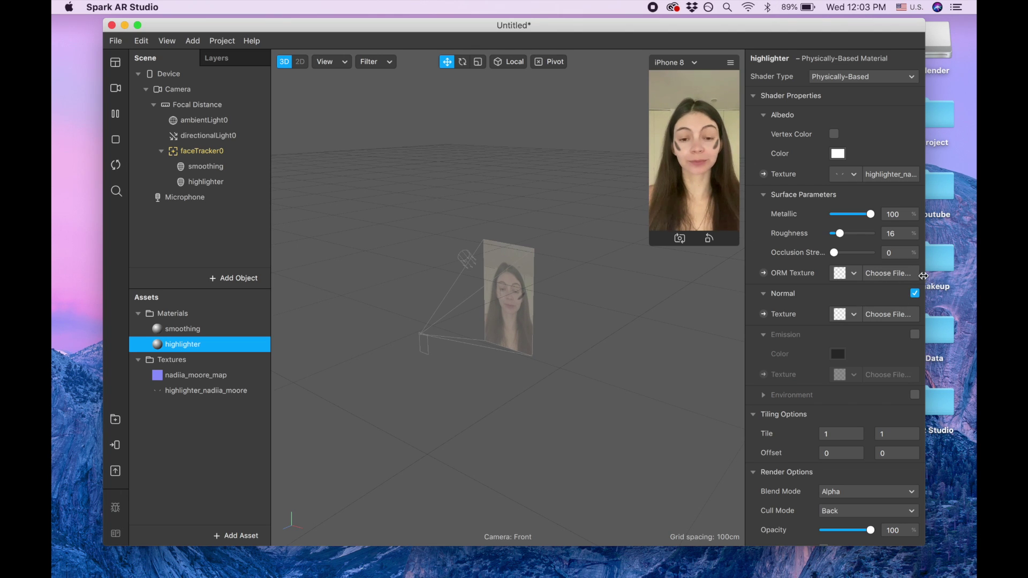
click(871, 315)
click(698, 358)
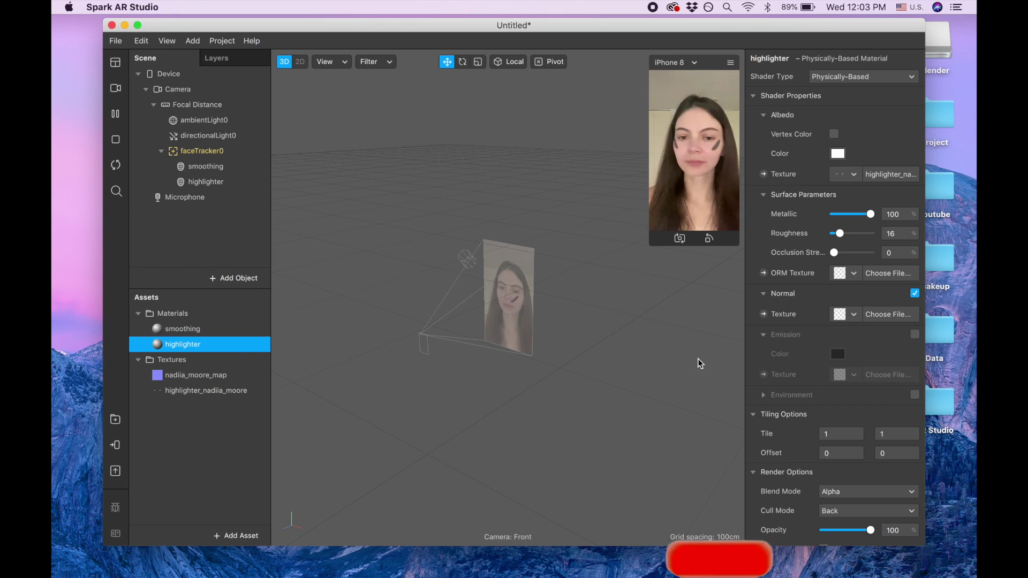
click(852, 316)
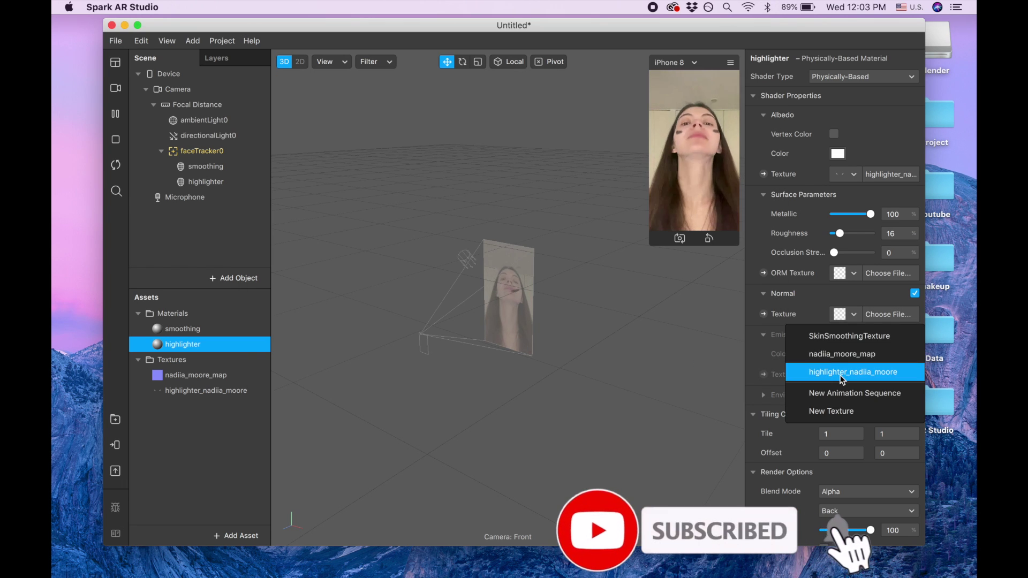
click(868, 359)
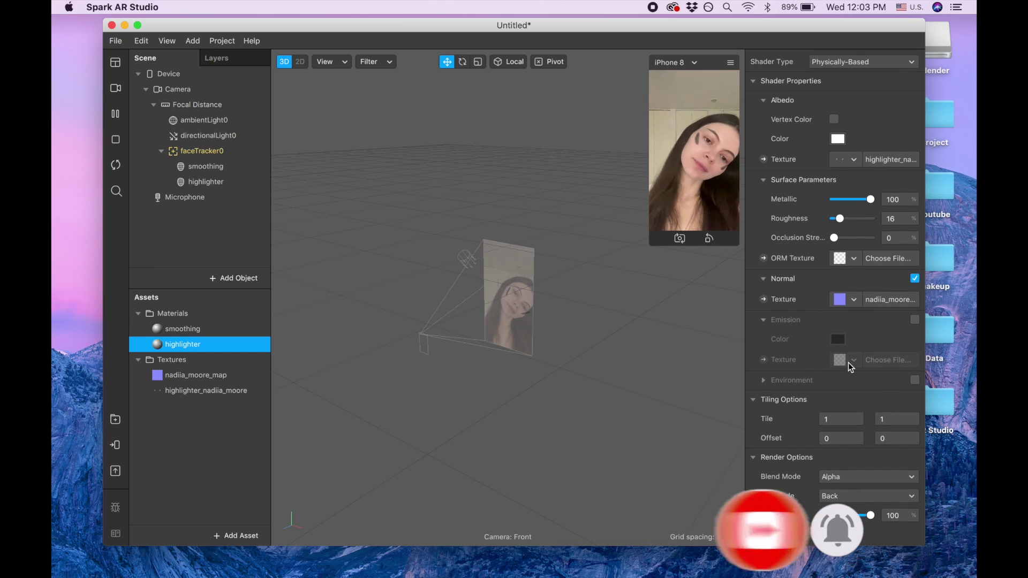
- Set the highlighter material's render options to Screen blend mode, 20% opacity and double sided
scroll(847, 362, down, 5)
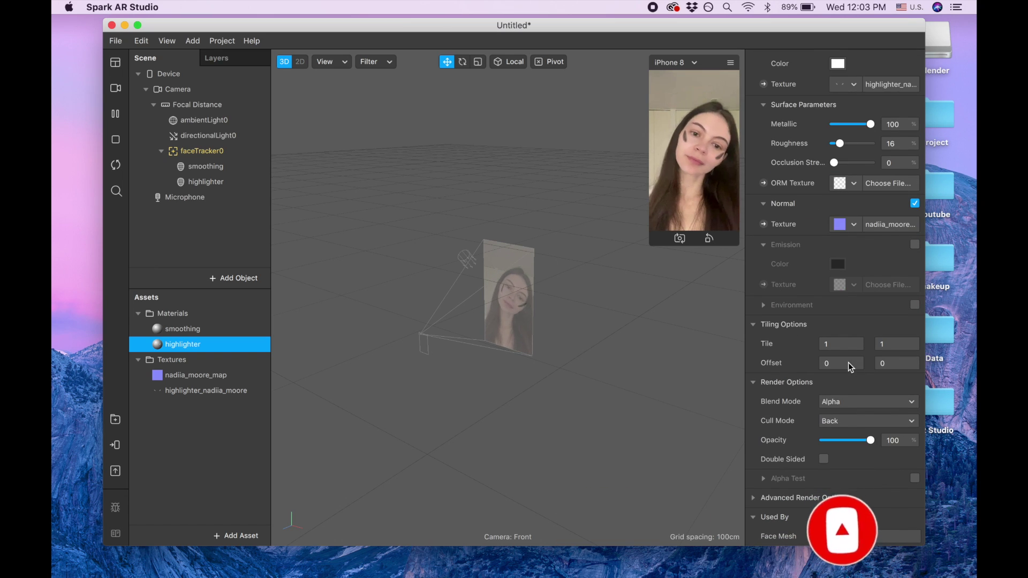
click(846, 402)
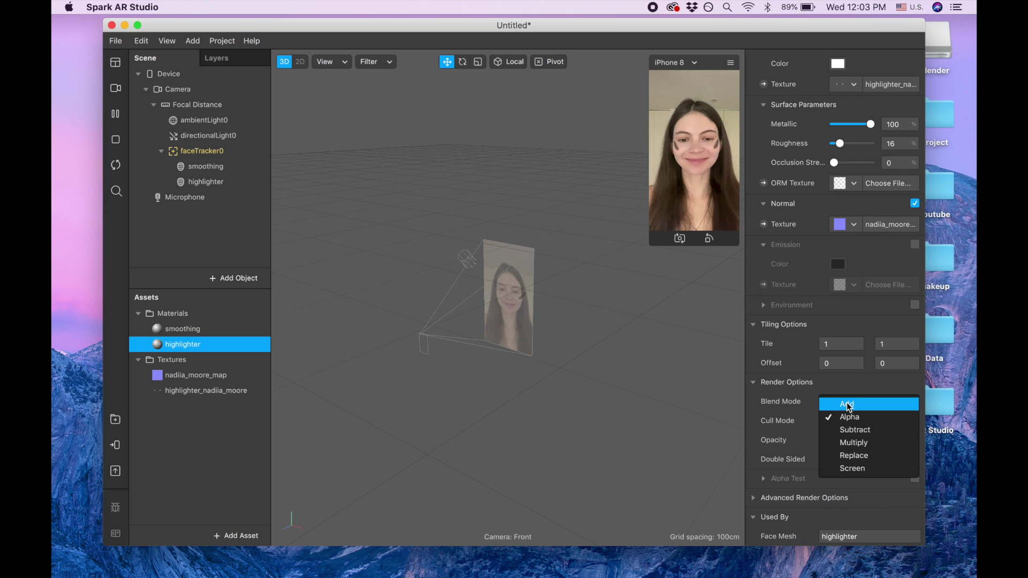
click(855, 467)
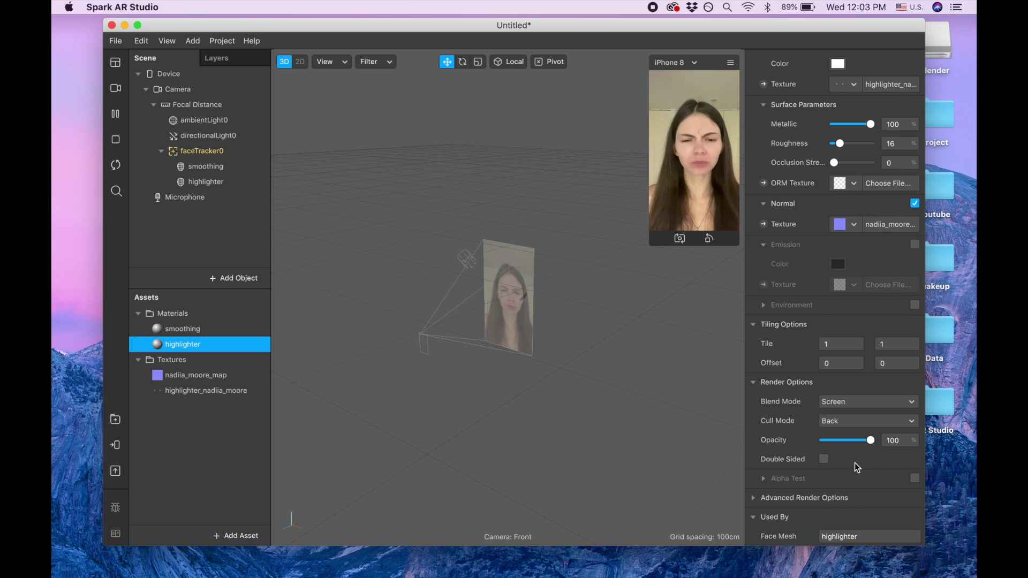
drag(870, 441, 867, 442)
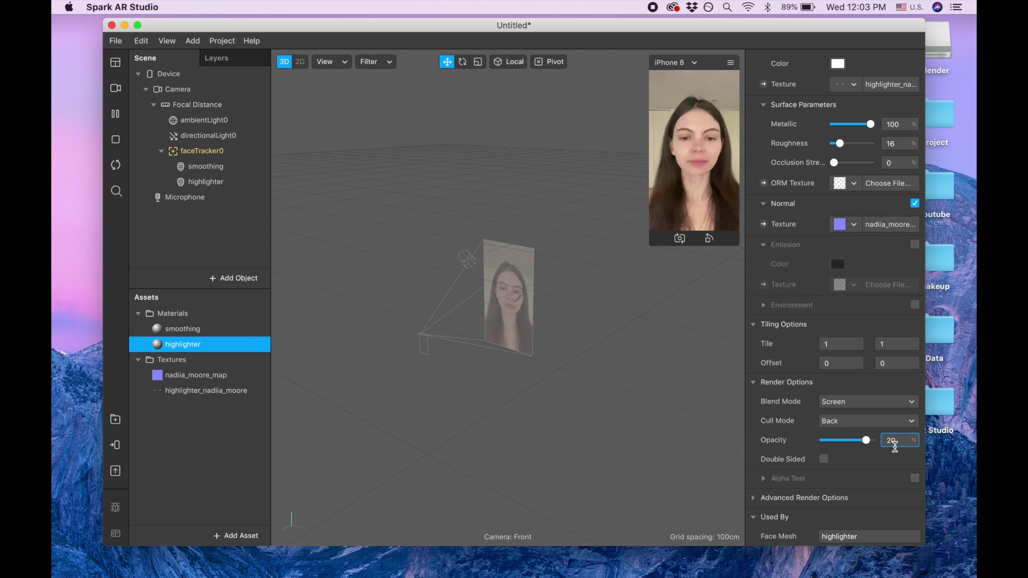
key(Return)
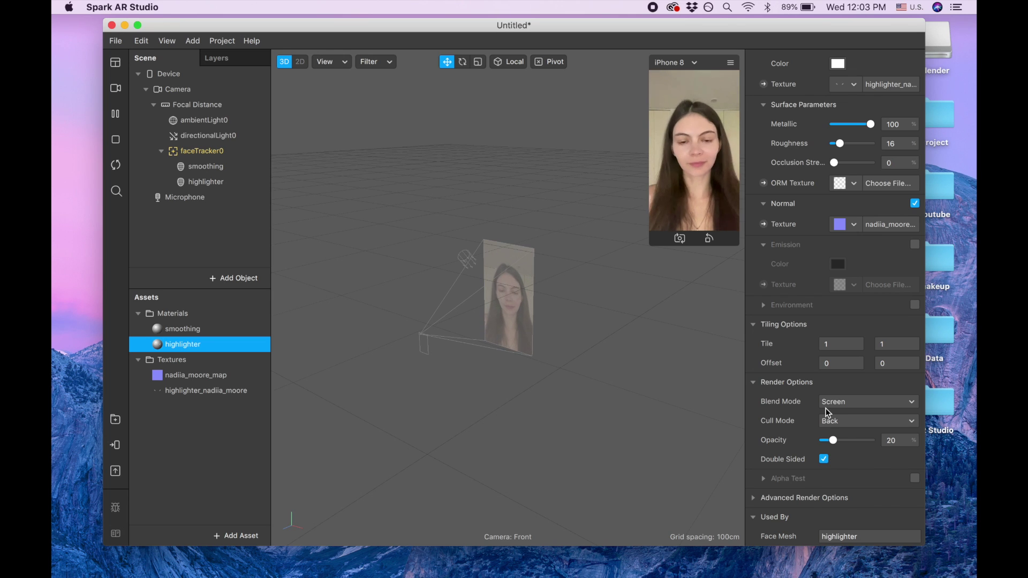
- Set the highlighter material's Albedo color to RGB 253, 204, 107
scroll(825, 408, up, 3)
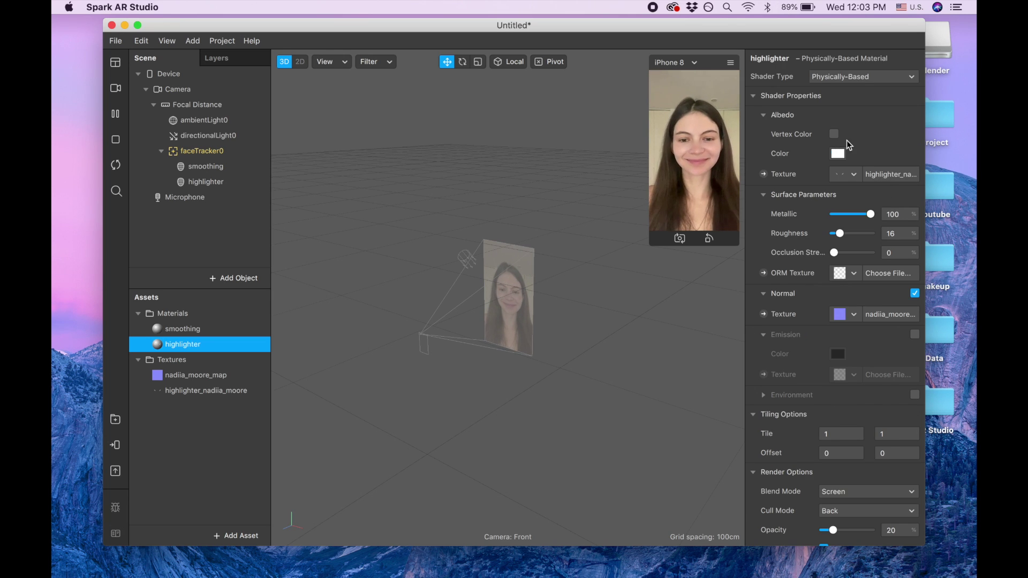
click(839, 155)
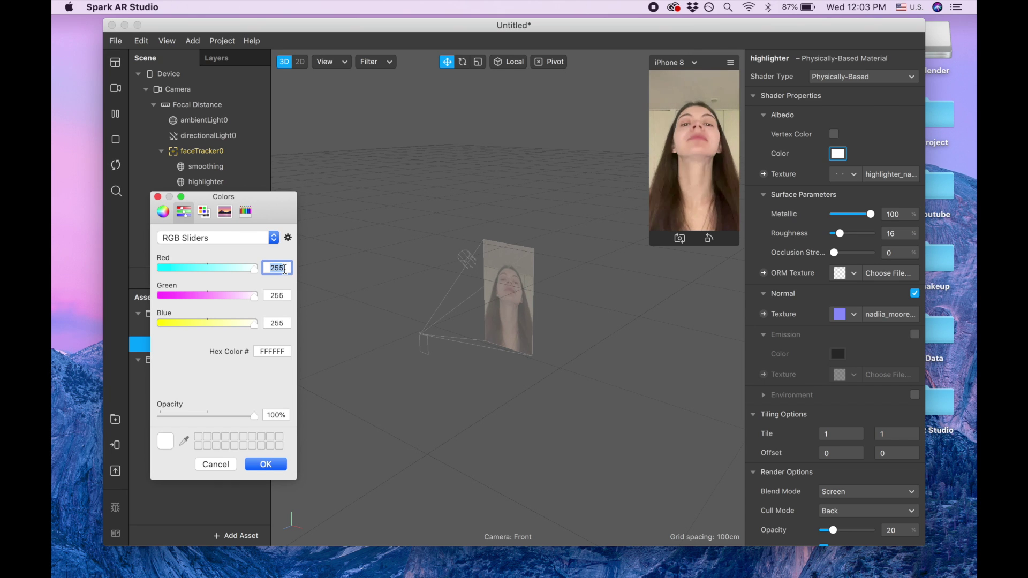
text(2)
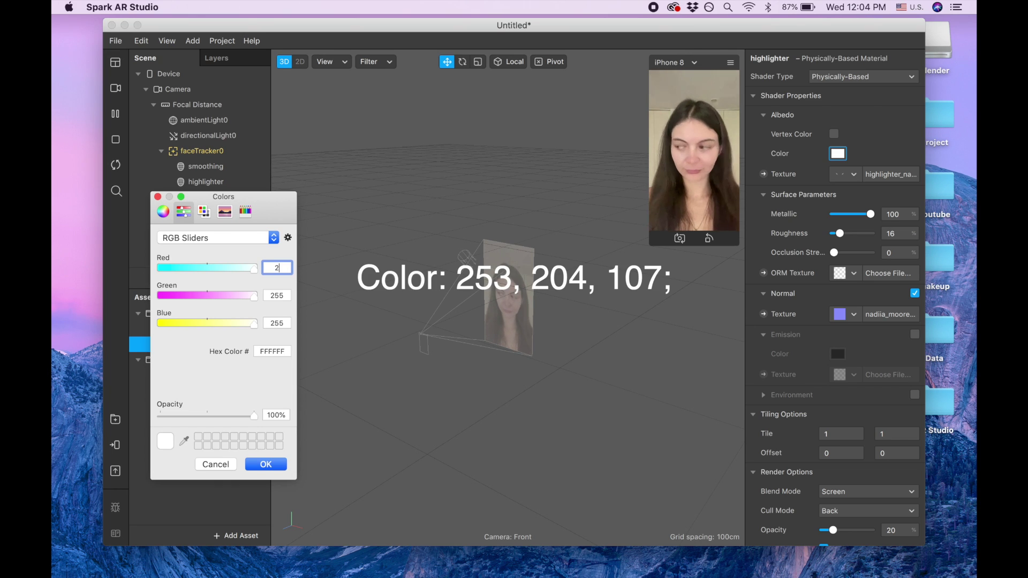
text(53)
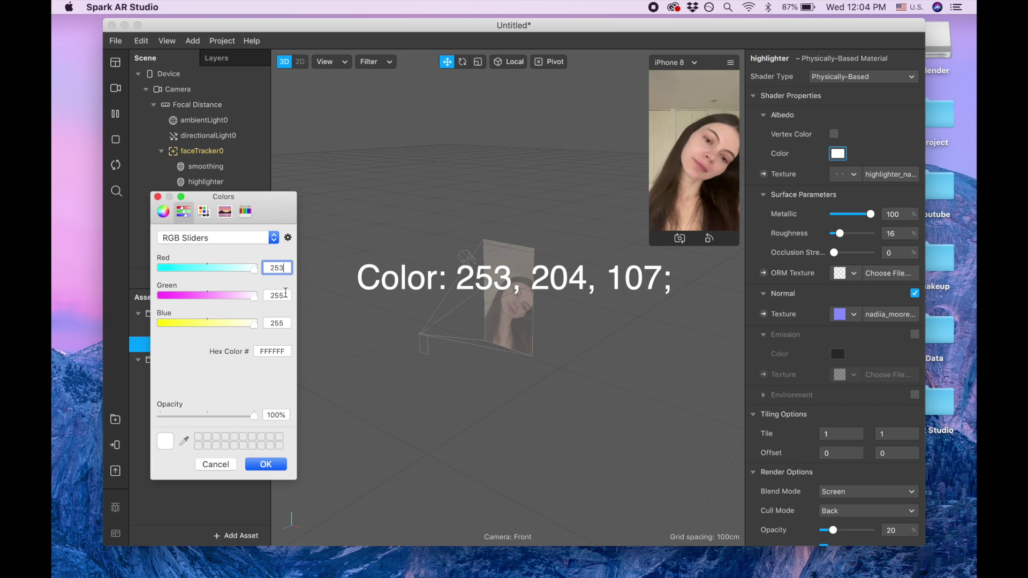
key(Tab)
text(2)
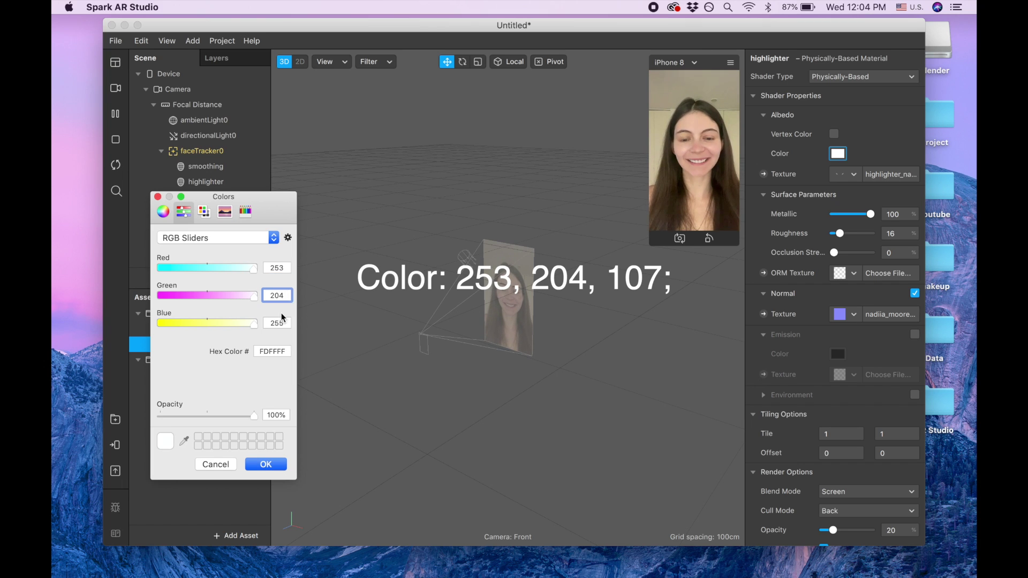
key(Tab)
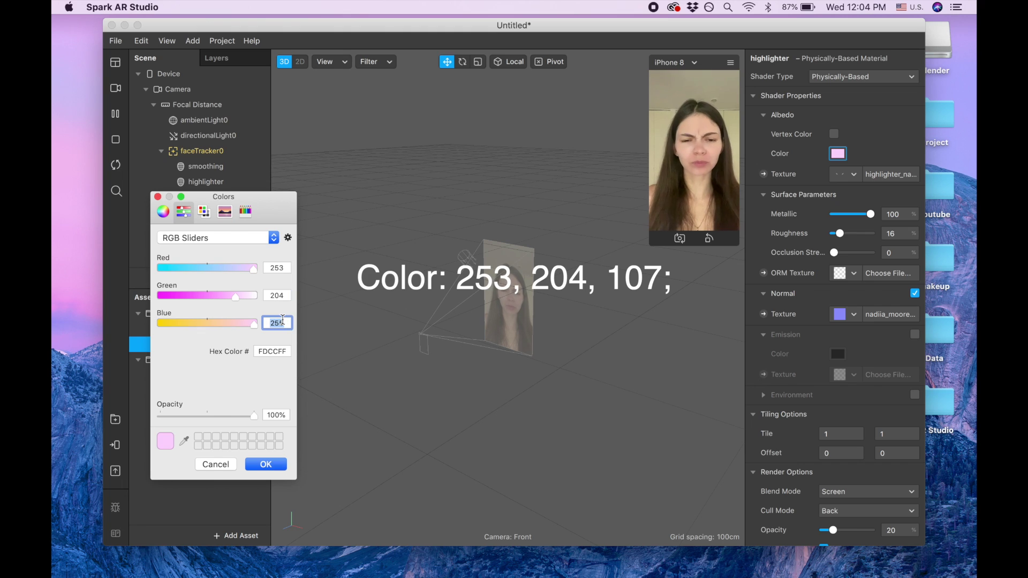
text(107)
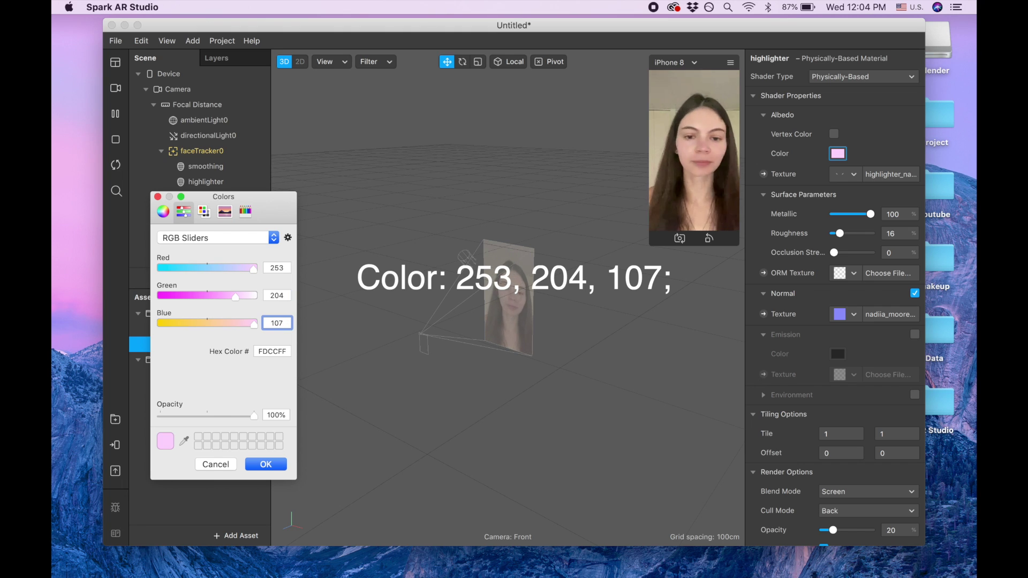
key(Return)
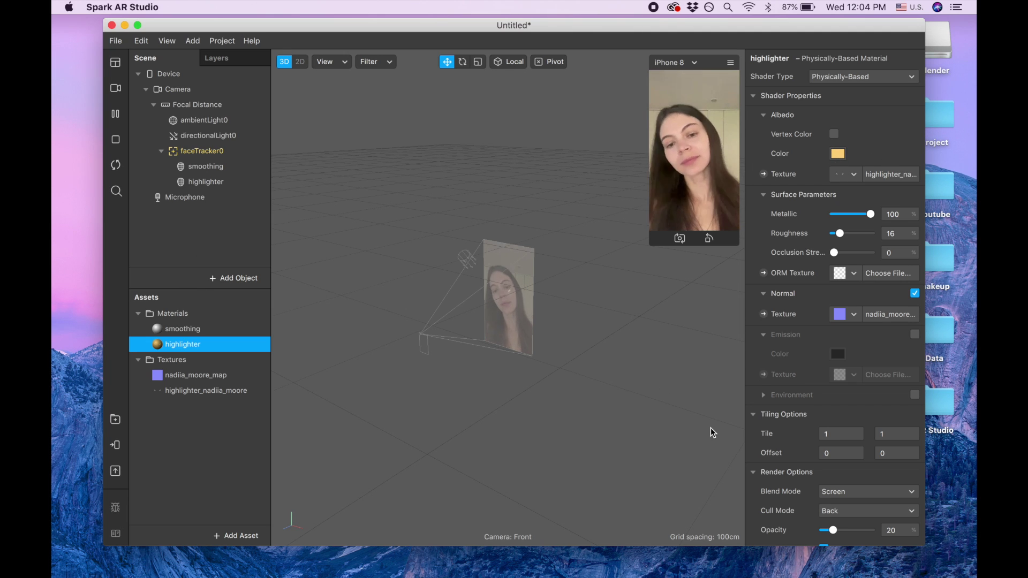
- Add a new directional light to the scene
drag(150, 21, 208, 7)
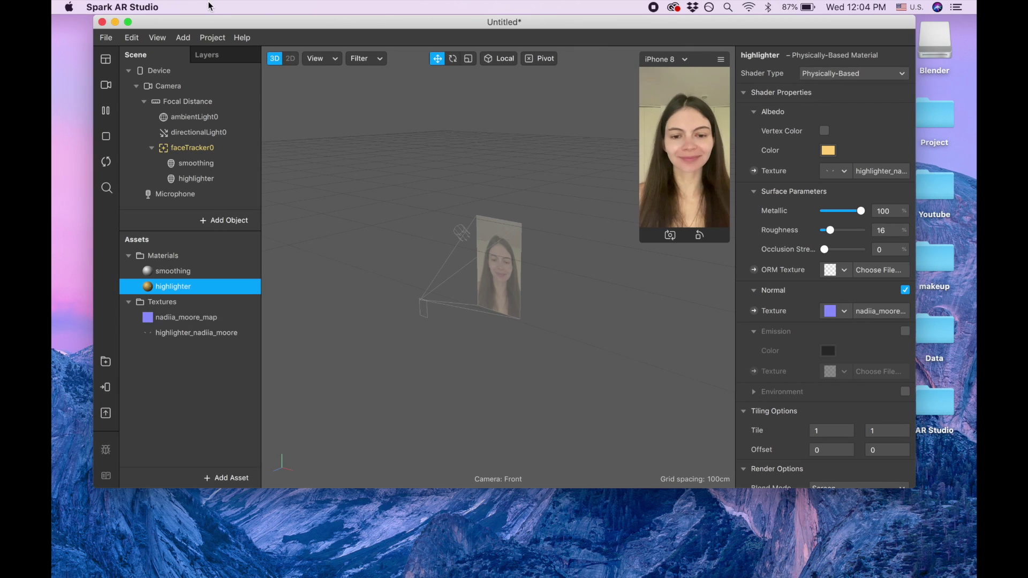
scroll(797, 447, down, 5)
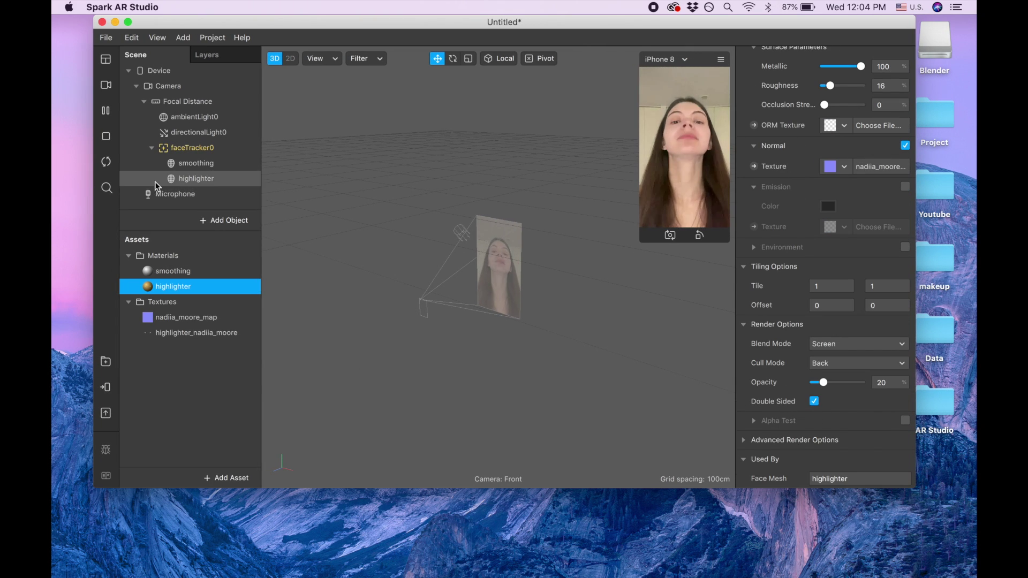
click(217, 221)
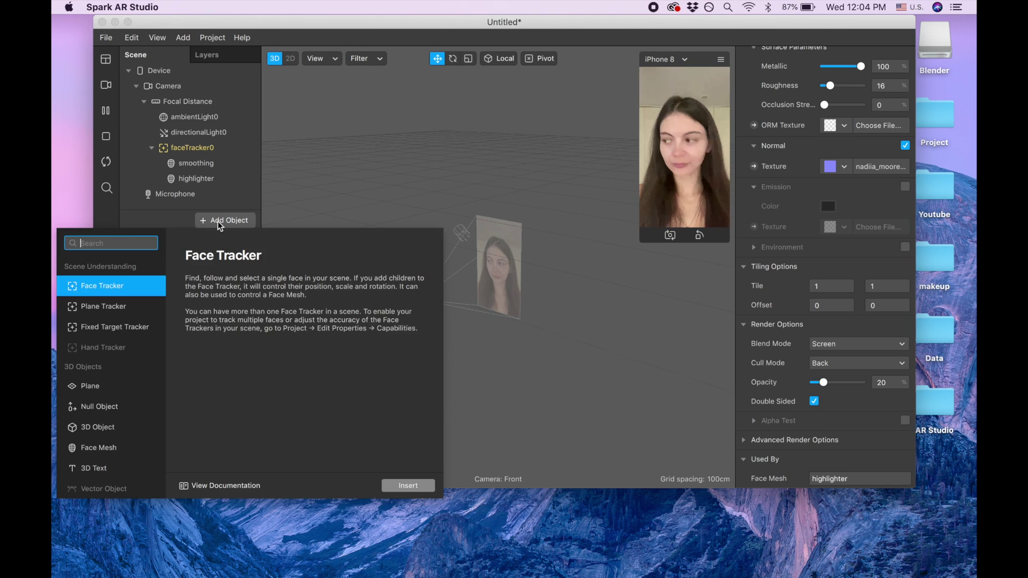
scroll(97, 391, down, 5)
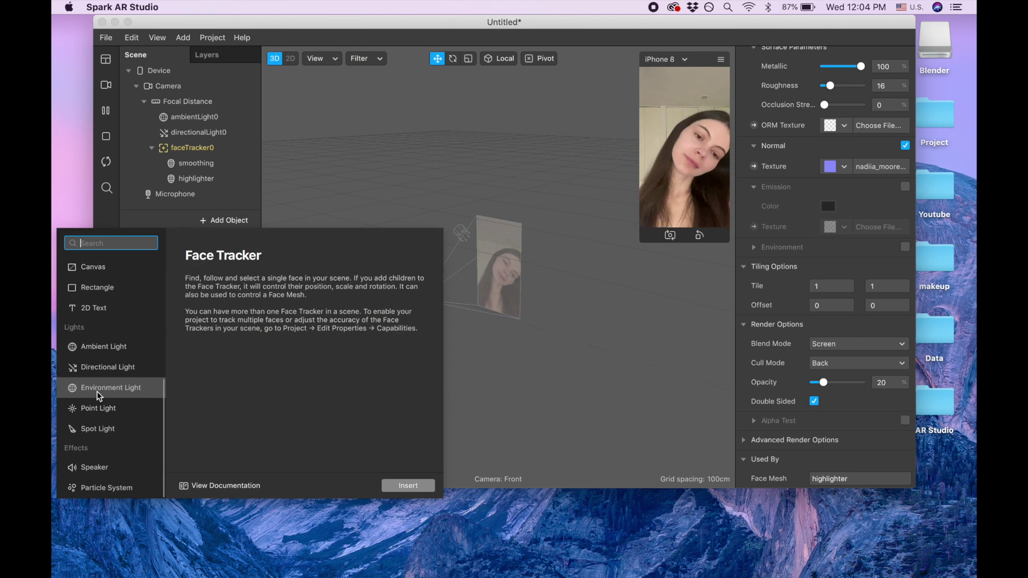
click(122, 369)
click(407, 486)
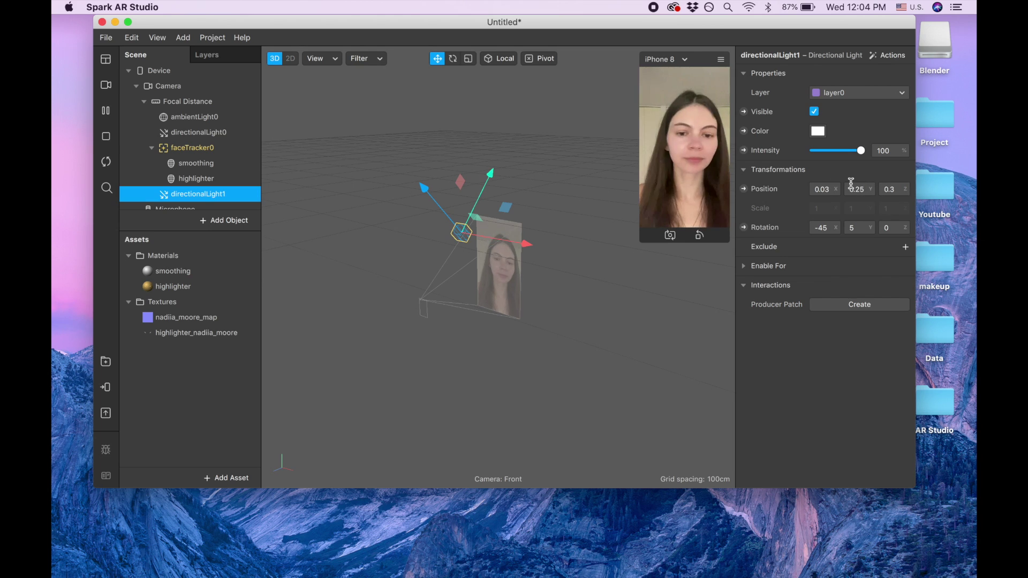
- Set the new directional light's rotation to X 90.2, Y -61.1 and Z 86.4
click(829, 227)
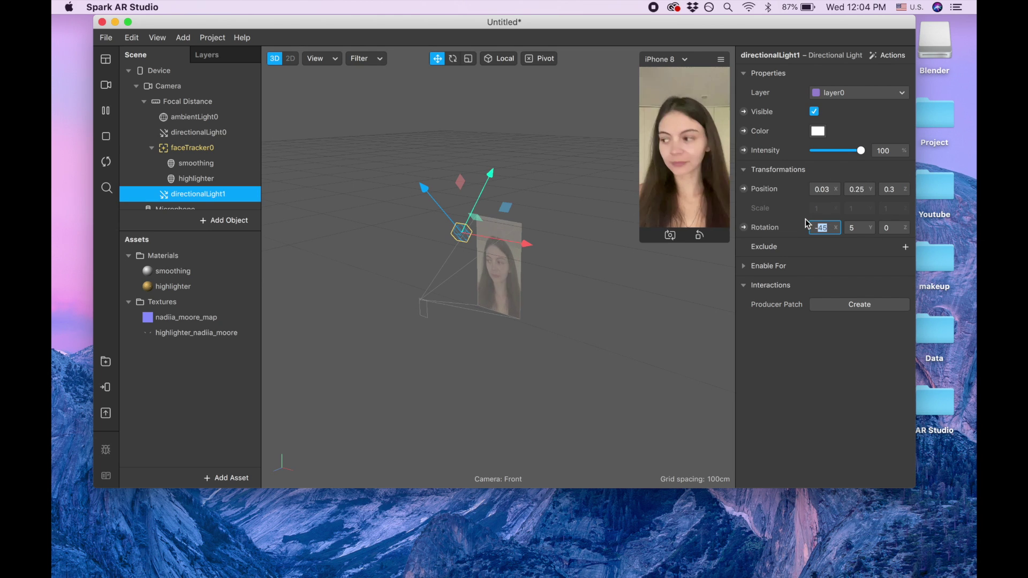
text(-9)
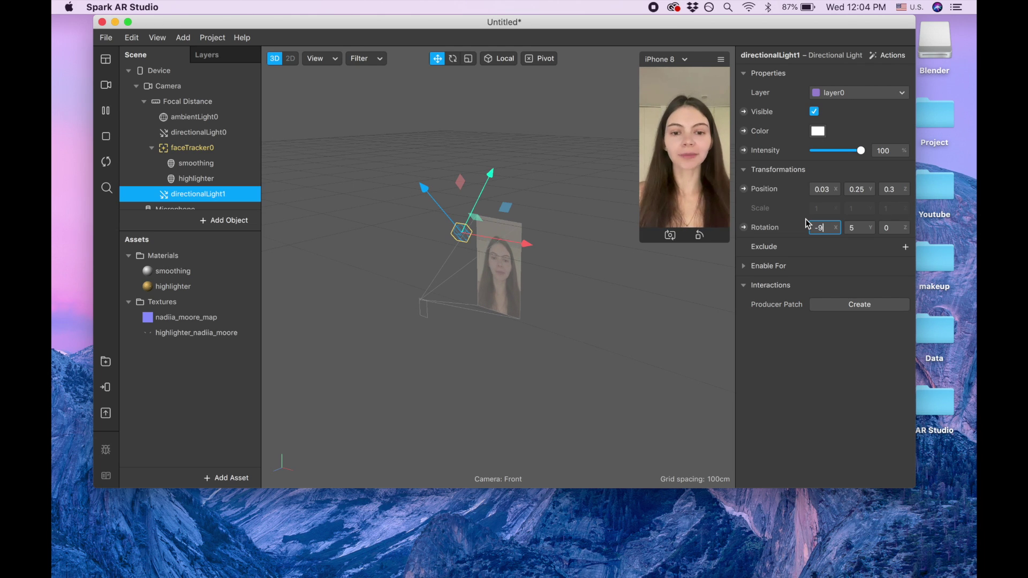
text(090.2)
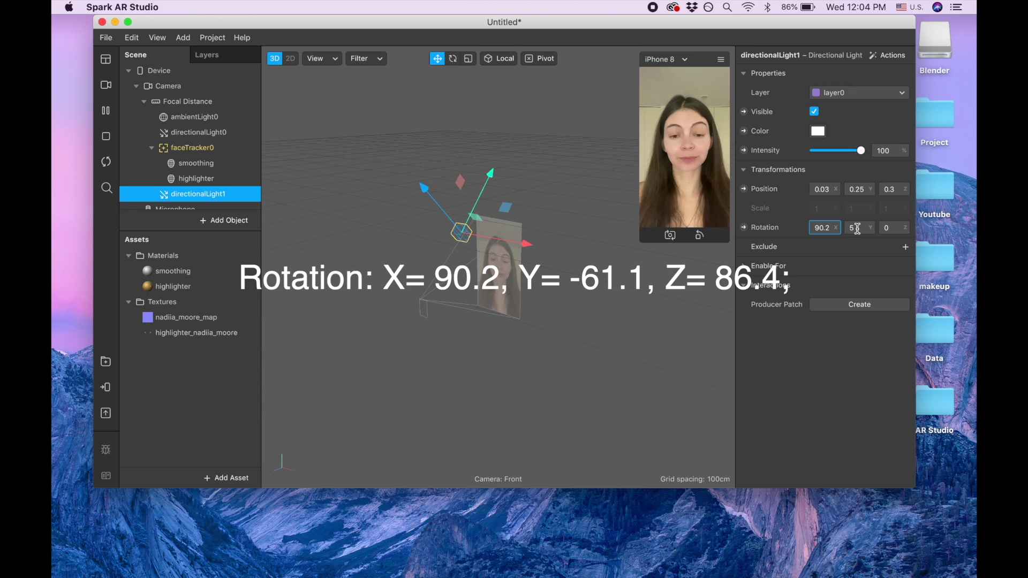
click(857, 229)
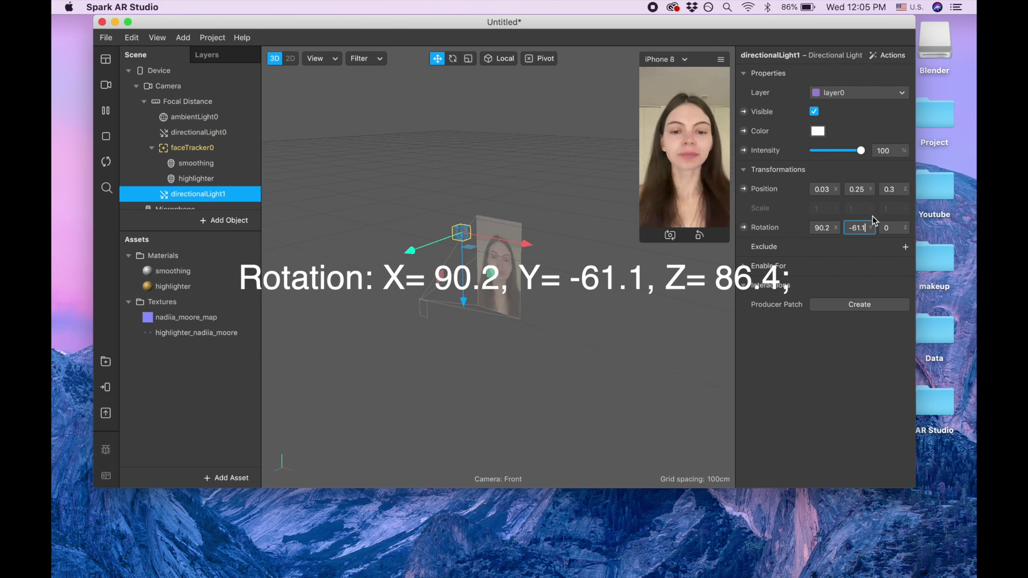
click(897, 229)
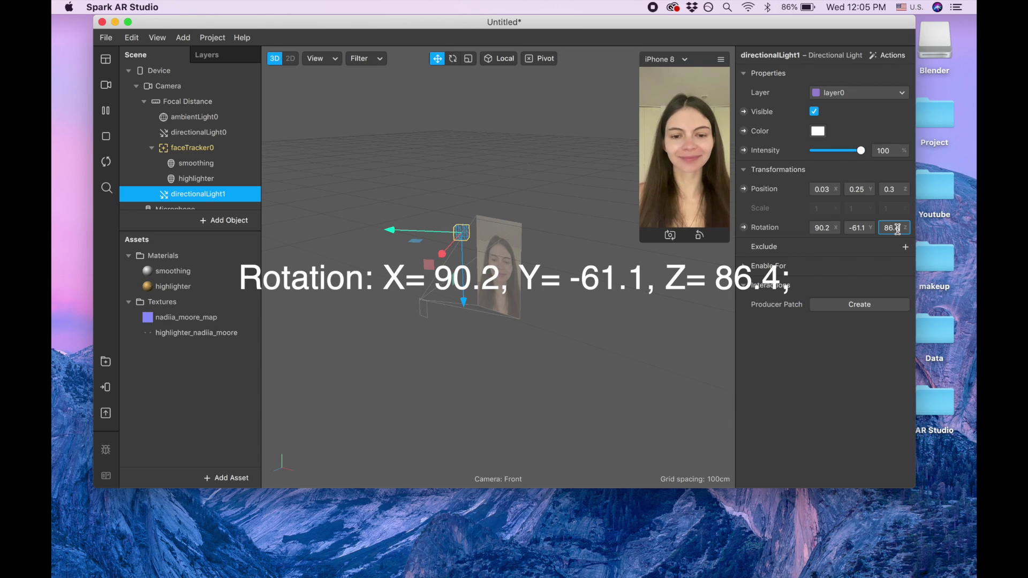
key(Return)
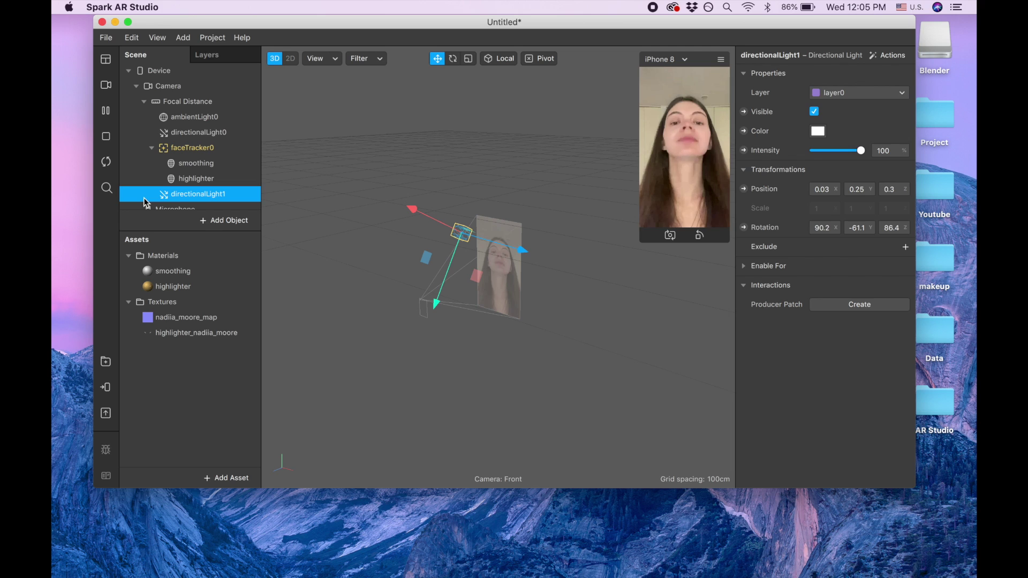
scroll(185, 199, down, 1)
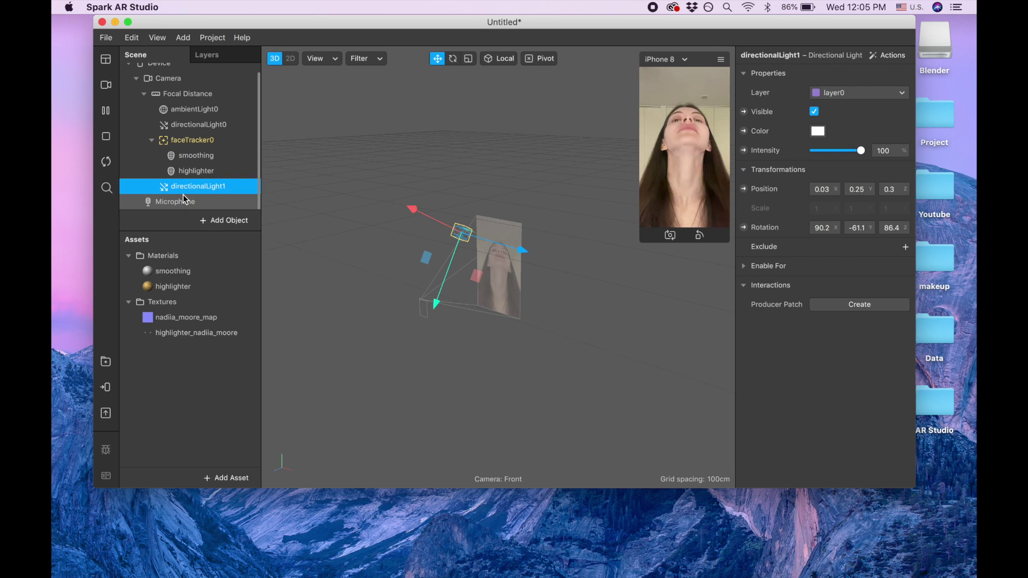
click(230, 221)
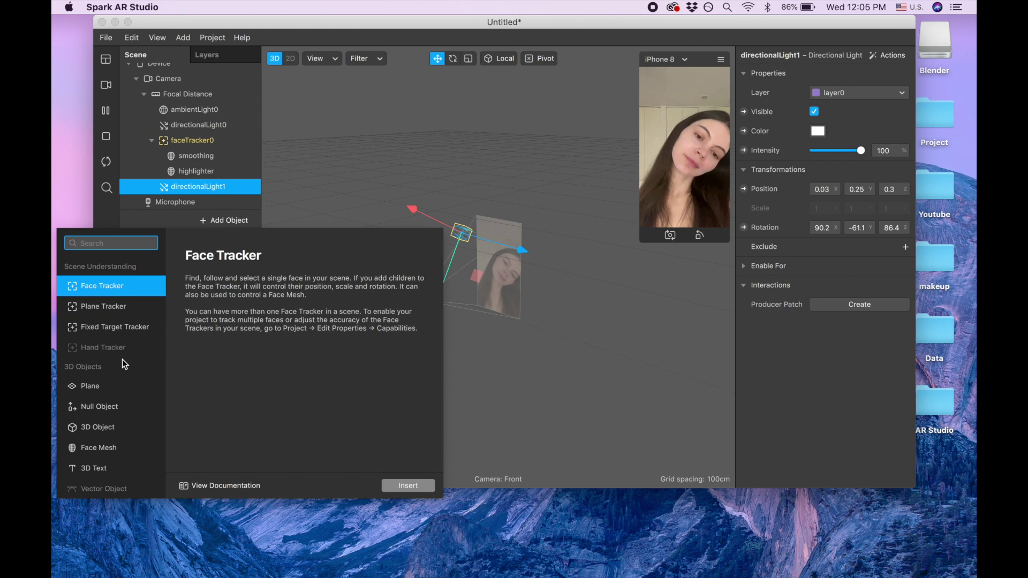
scroll(122, 366, down, 5)
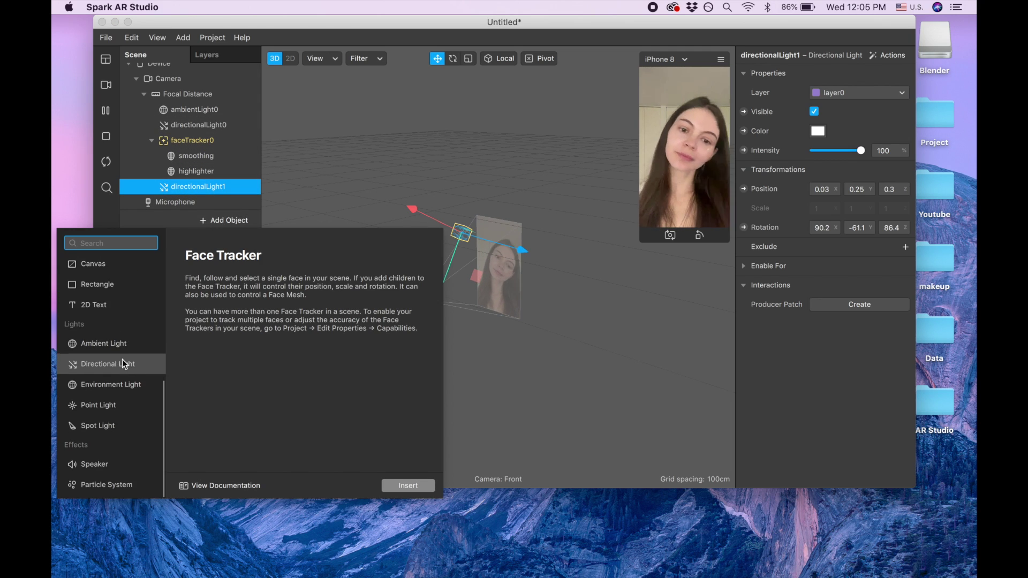
click(214, 192)
- Duplicate directionalLight1 and set the copy's rotation to Y 61.1 and Z -86.4
right_click(215, 192)
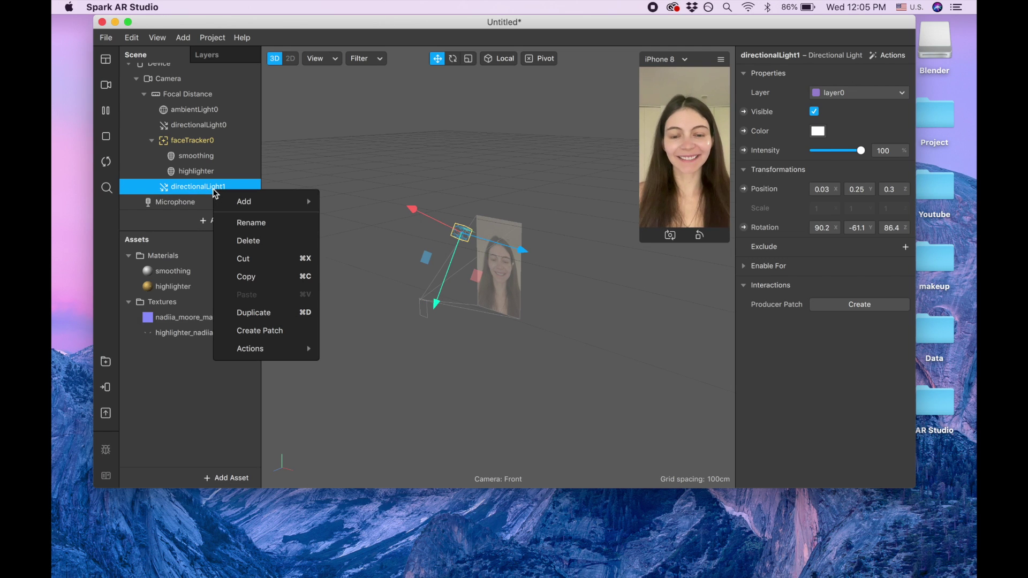
click(269, 318)
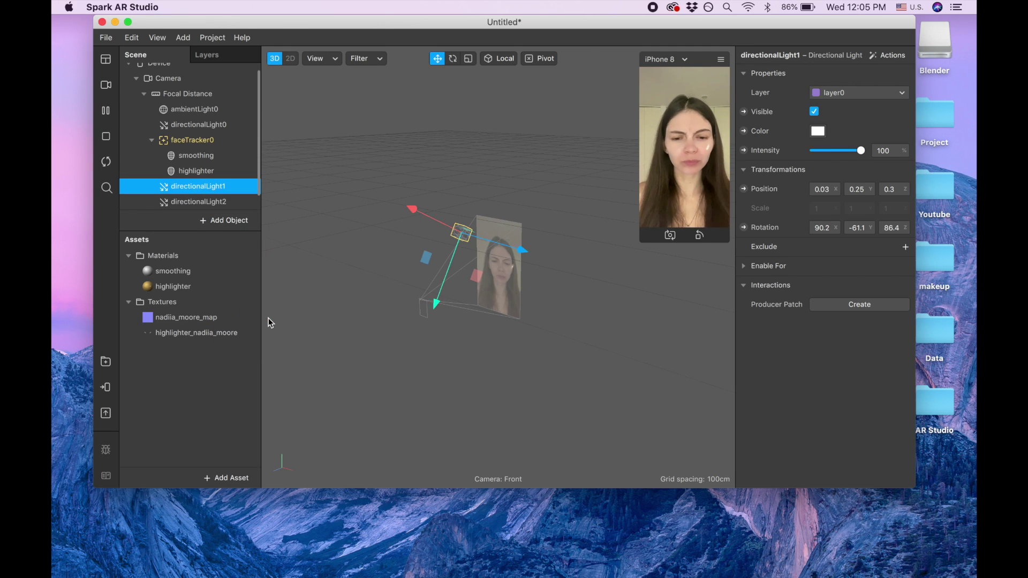
click(214, 201)
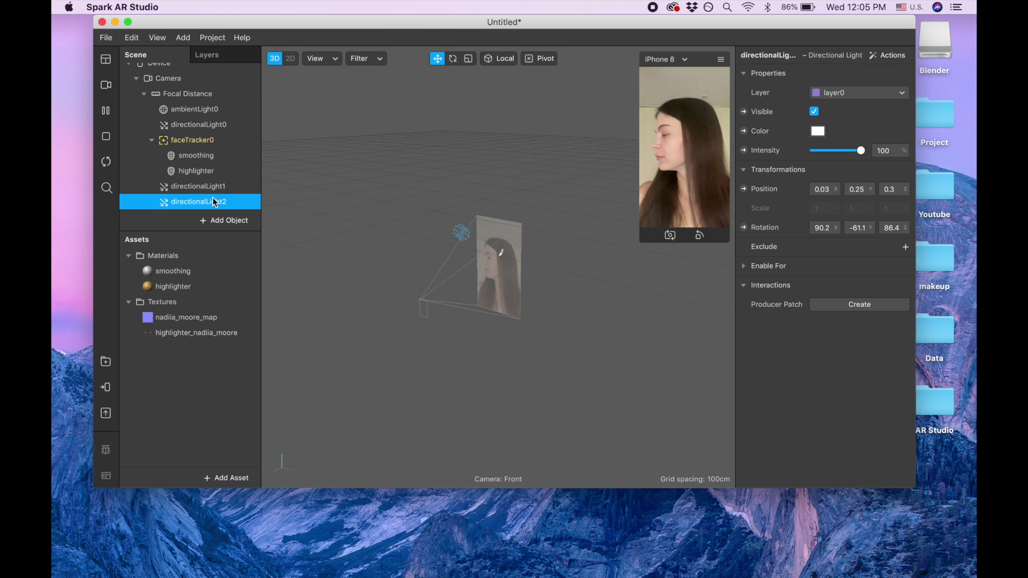
click(852, 228)
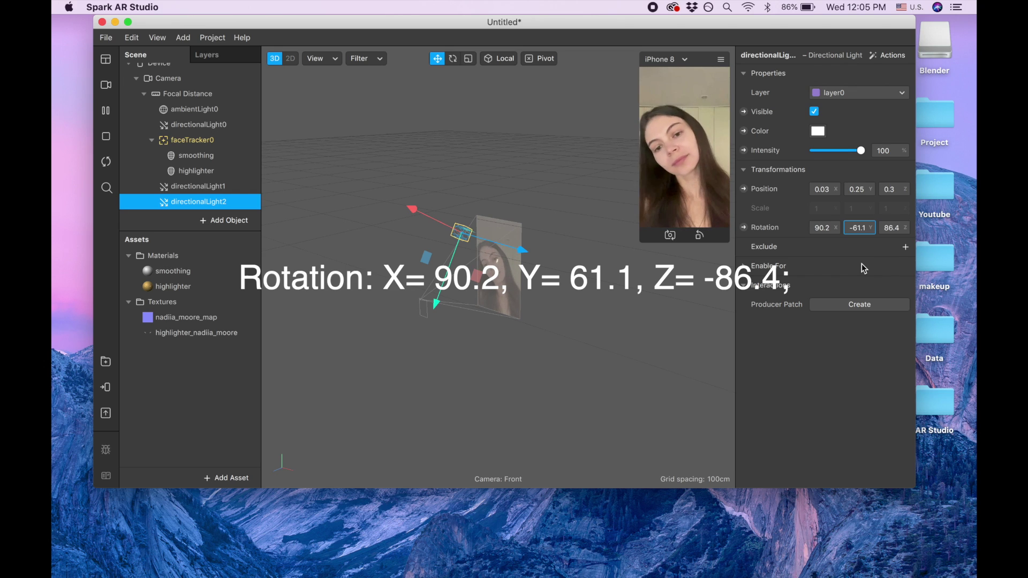
key(BackSpace)
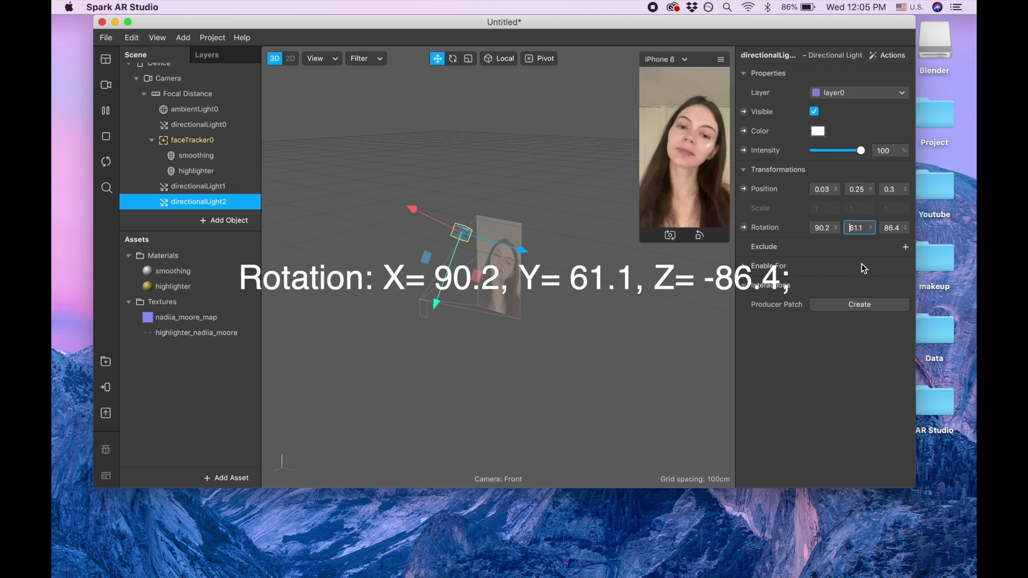
click(885, 227)
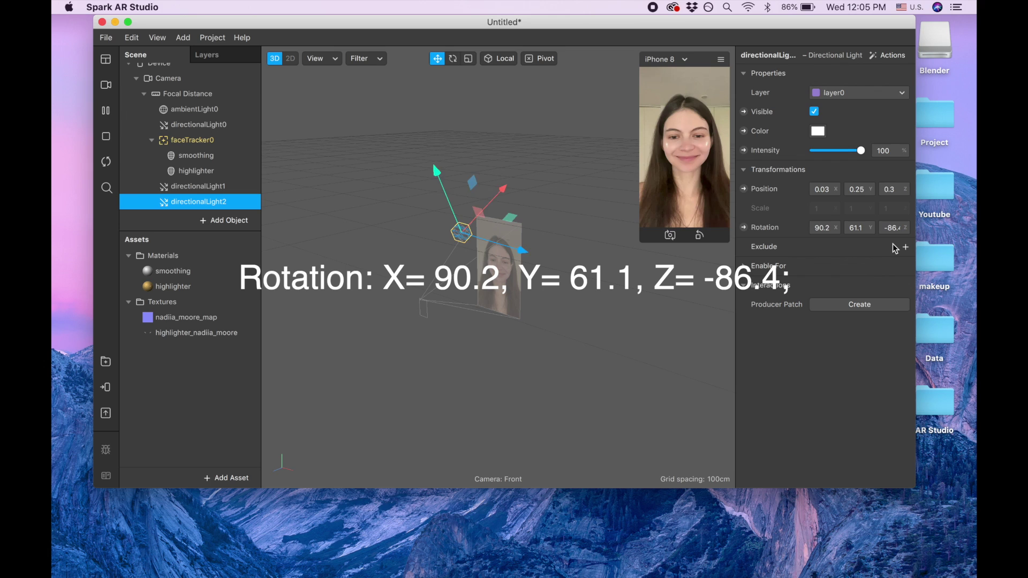
key(Return)
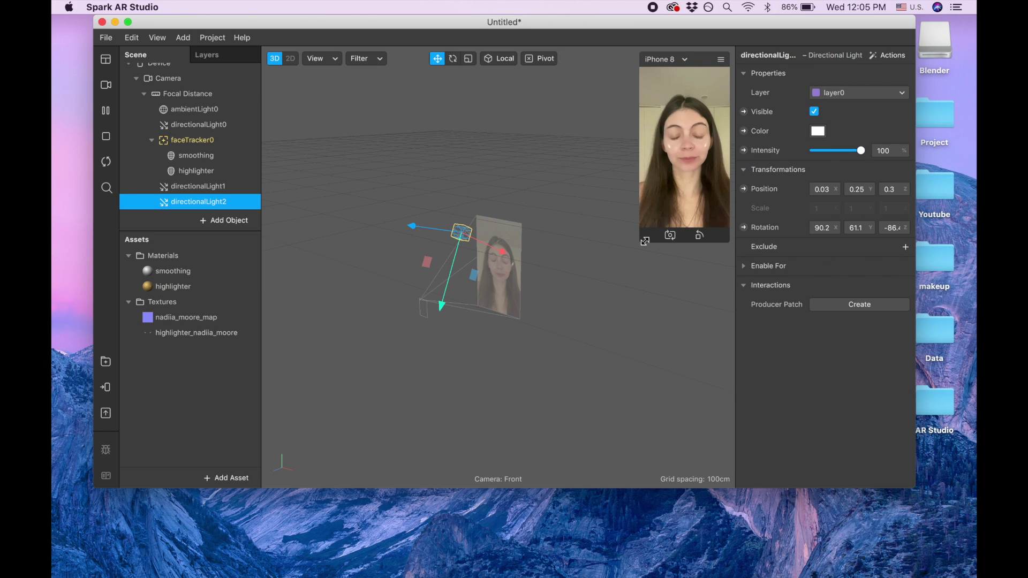
- Enlarge the device preview and check the highlighter effect on two other simulated face videos
drag(642, 247, 547, 468)
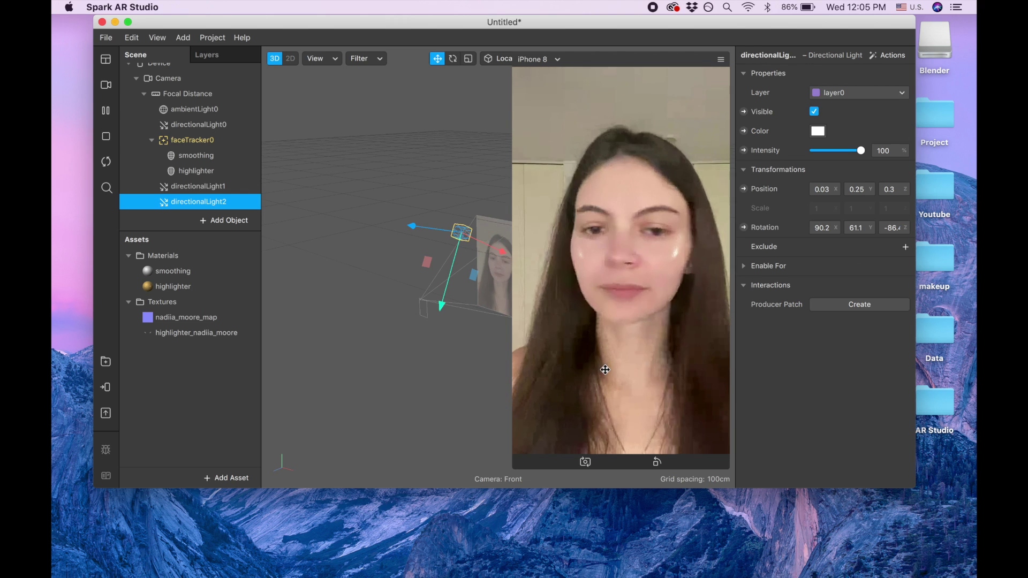
click(106, 86)
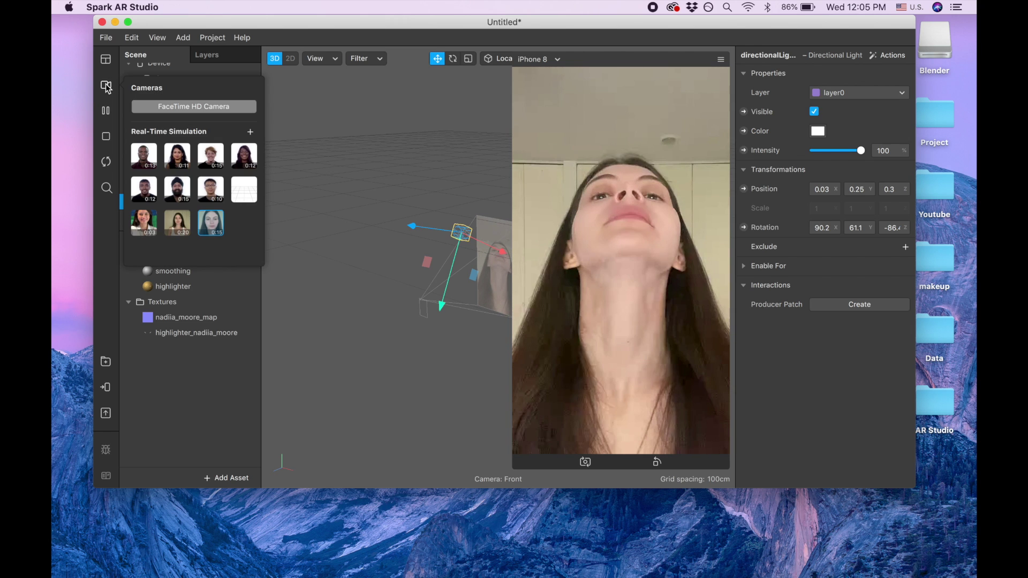
click(144, 223)
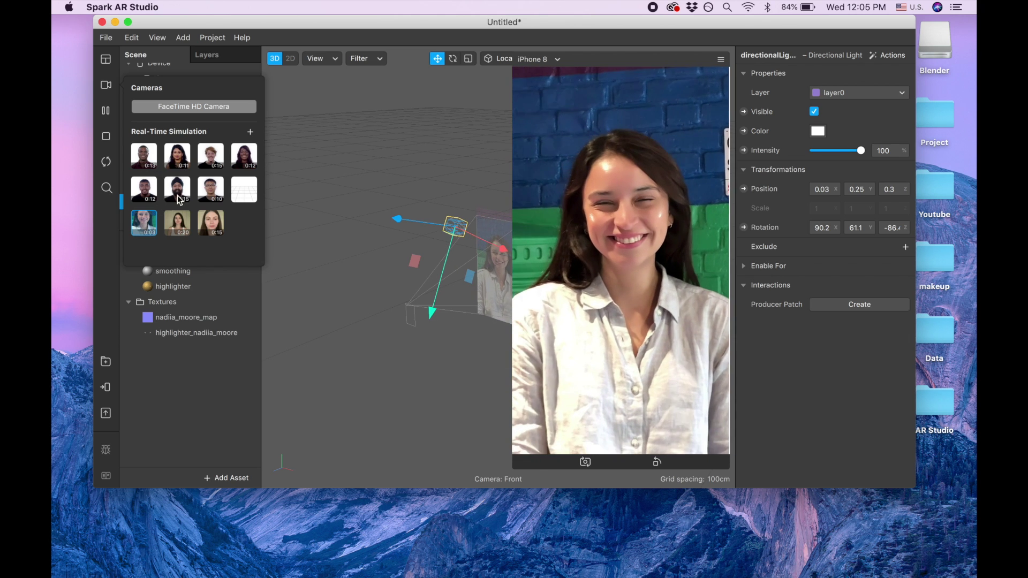
click(146, 190)
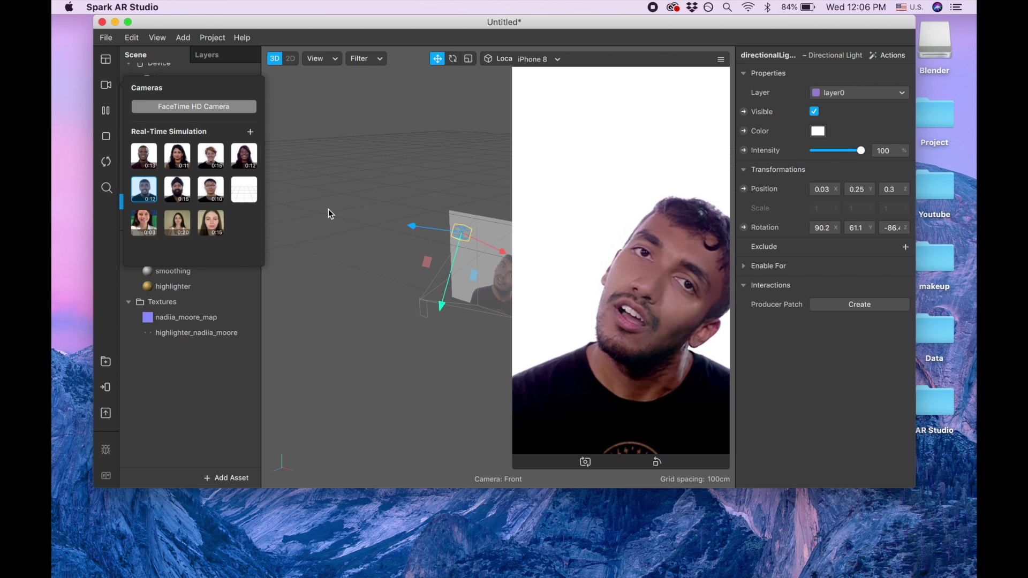
- Set the highlighter material's opacity to 25%
double_click(196, 291)
scroll(778, 385, down, 5)
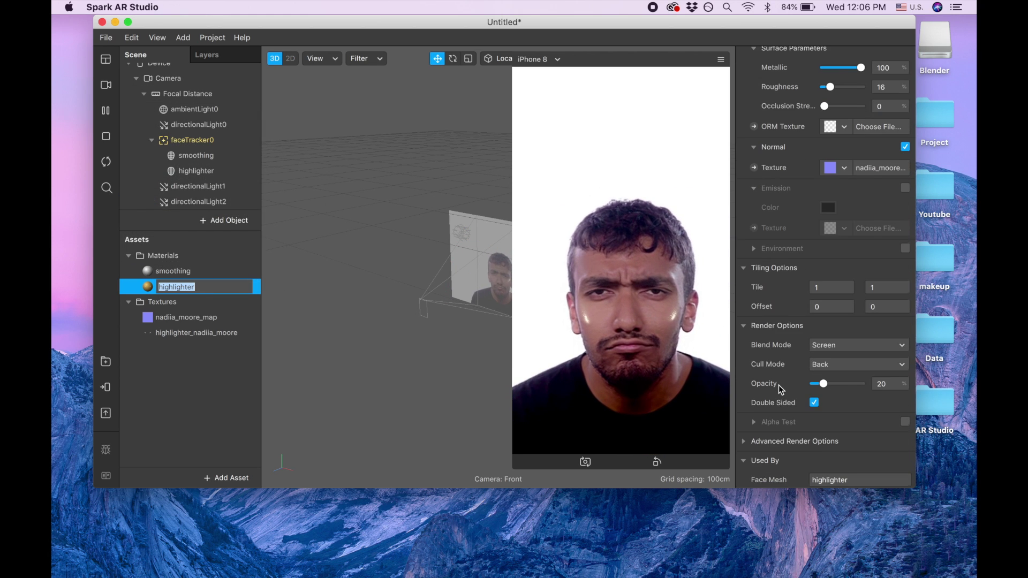
click(889, 383)
key(BackSpace)
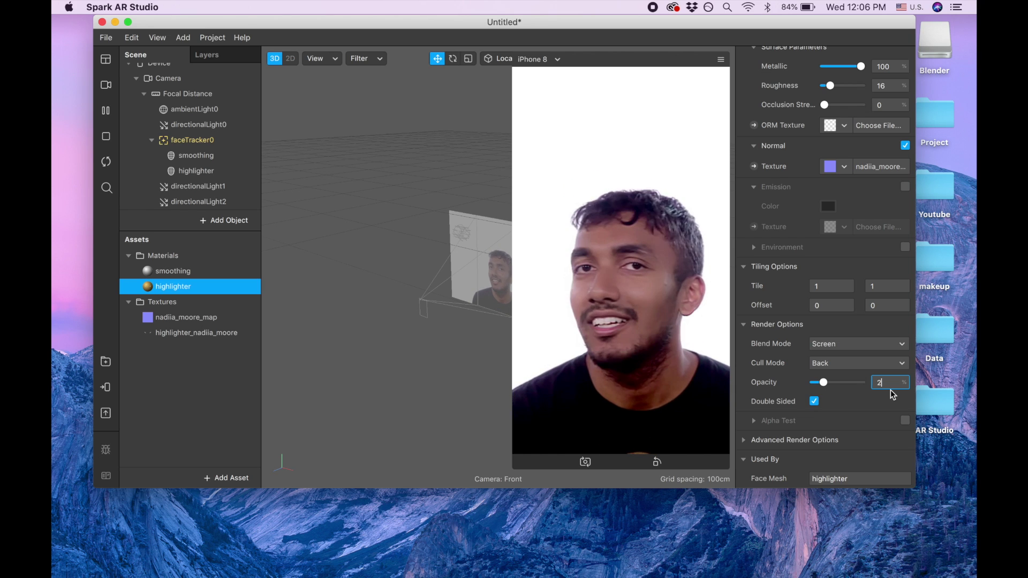
text(5)
key(Return)
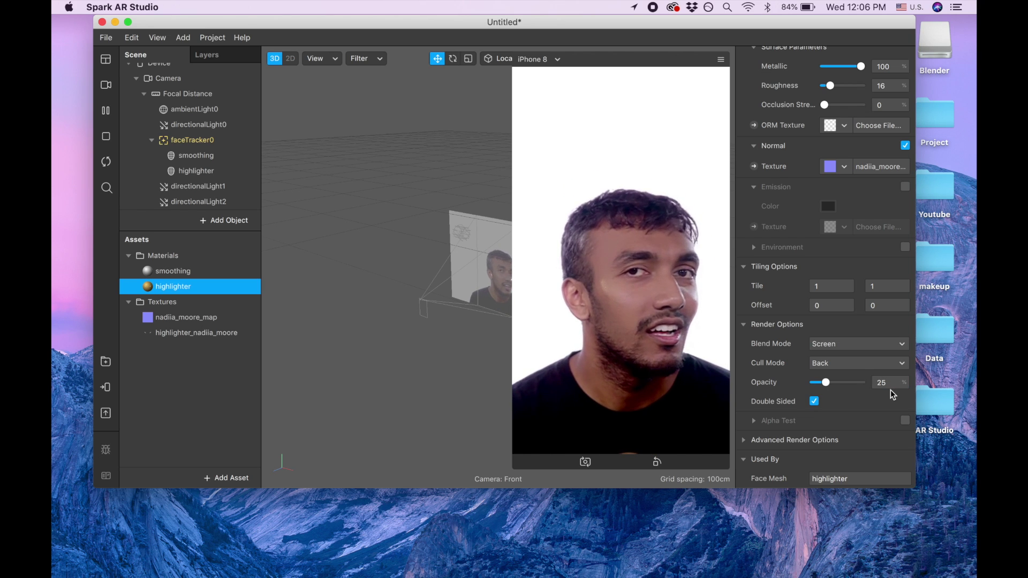